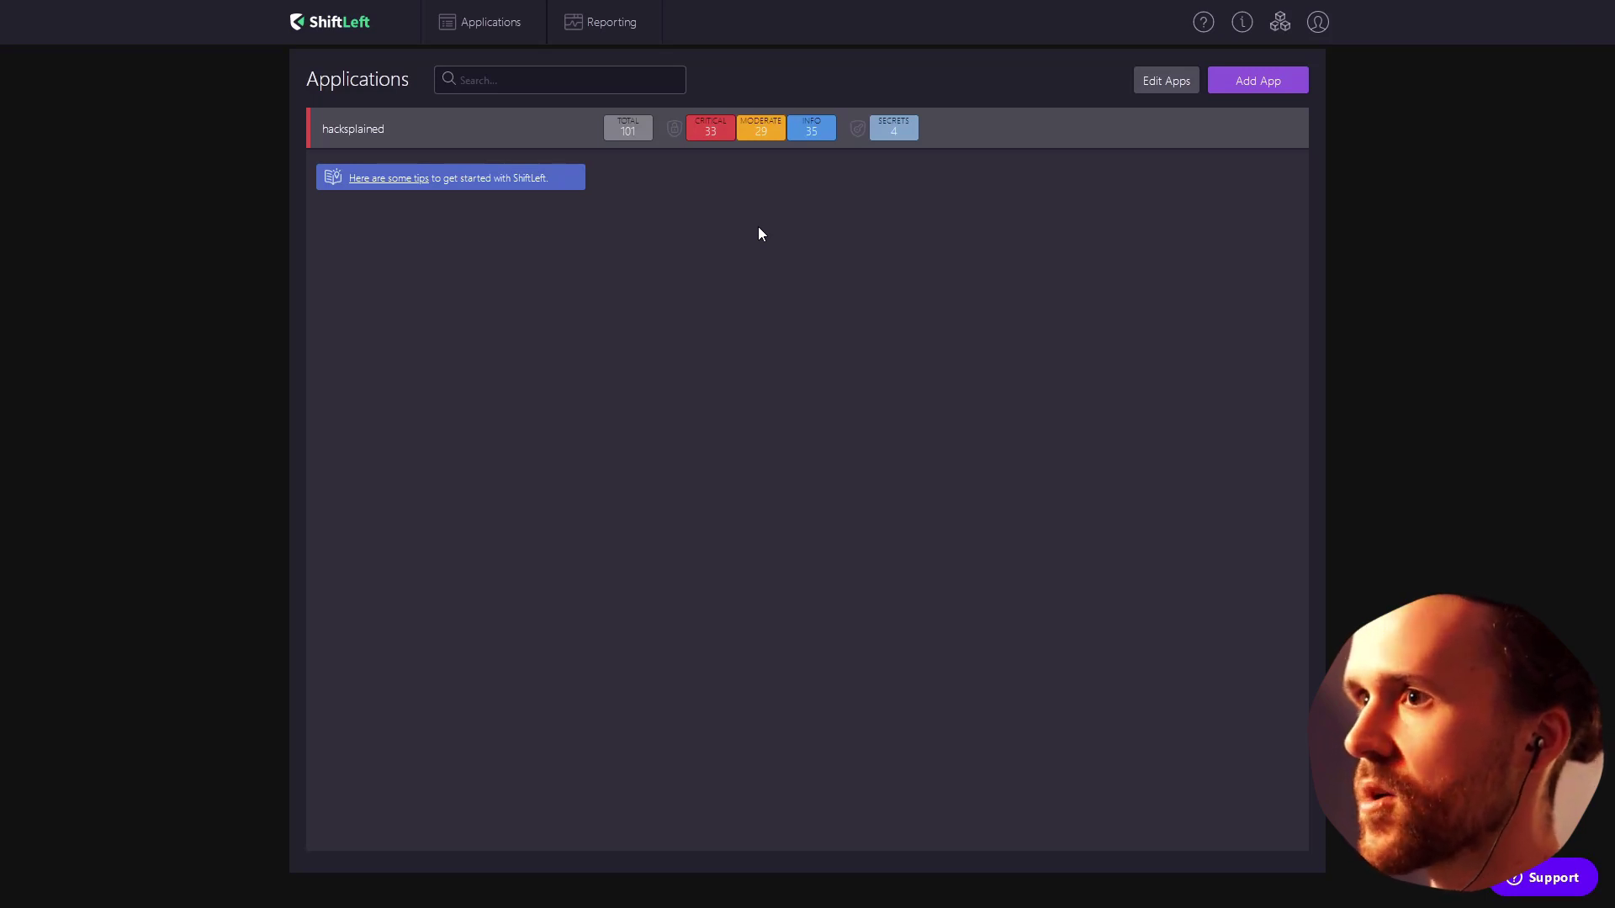
- Add the JavaScript demo repo with public-only access, then open shiftleft-js-demo
click(1283, 81)
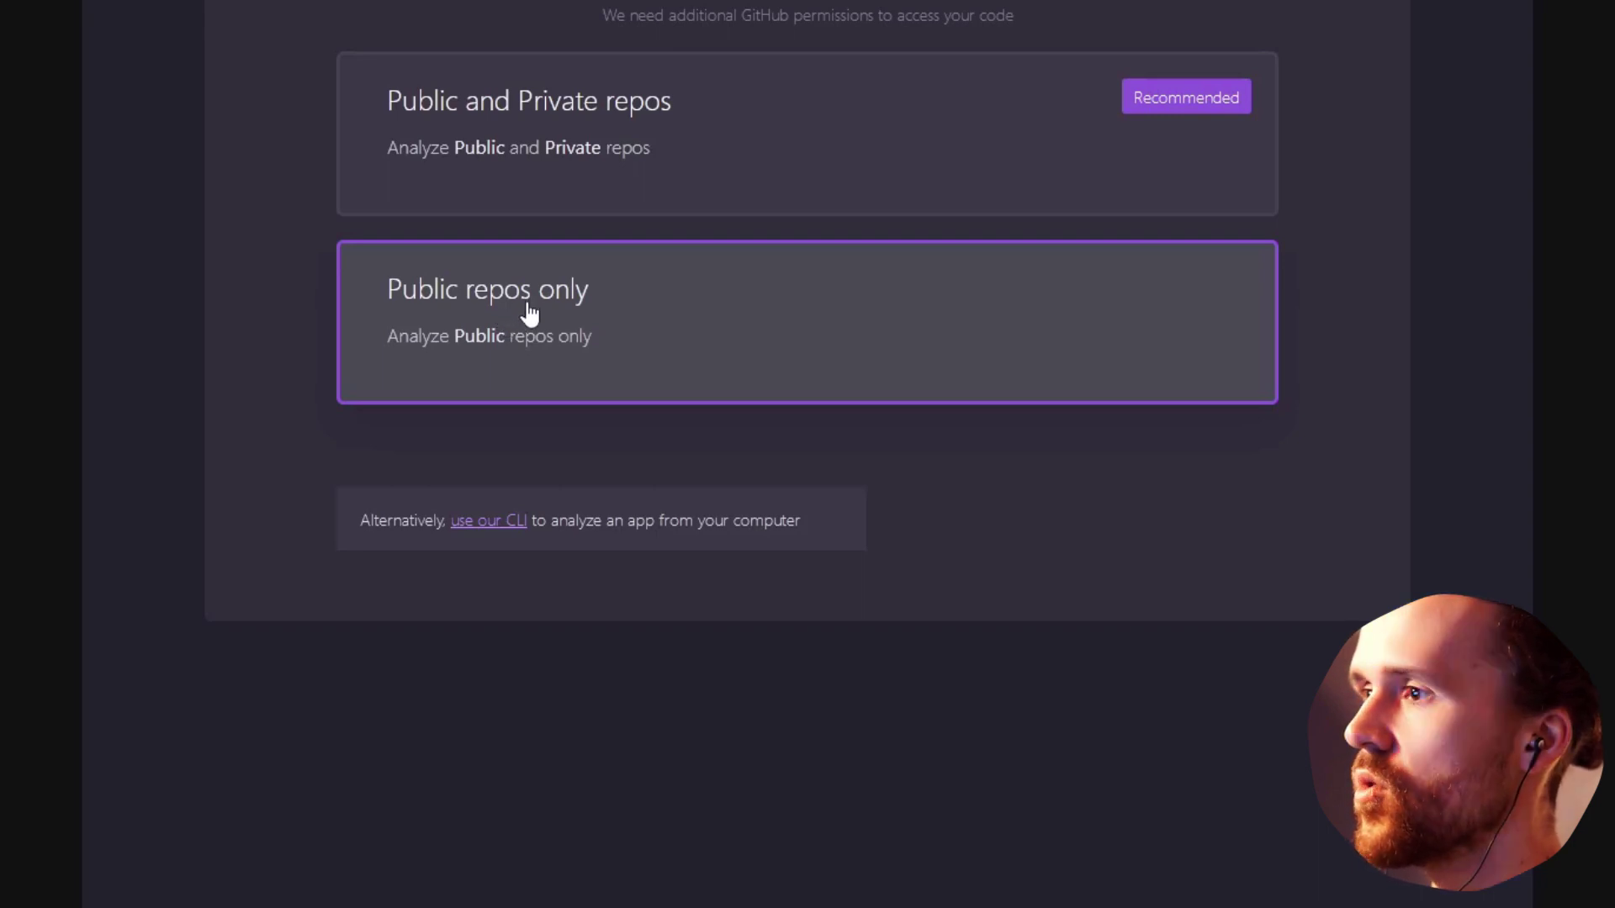
click(529, 312)
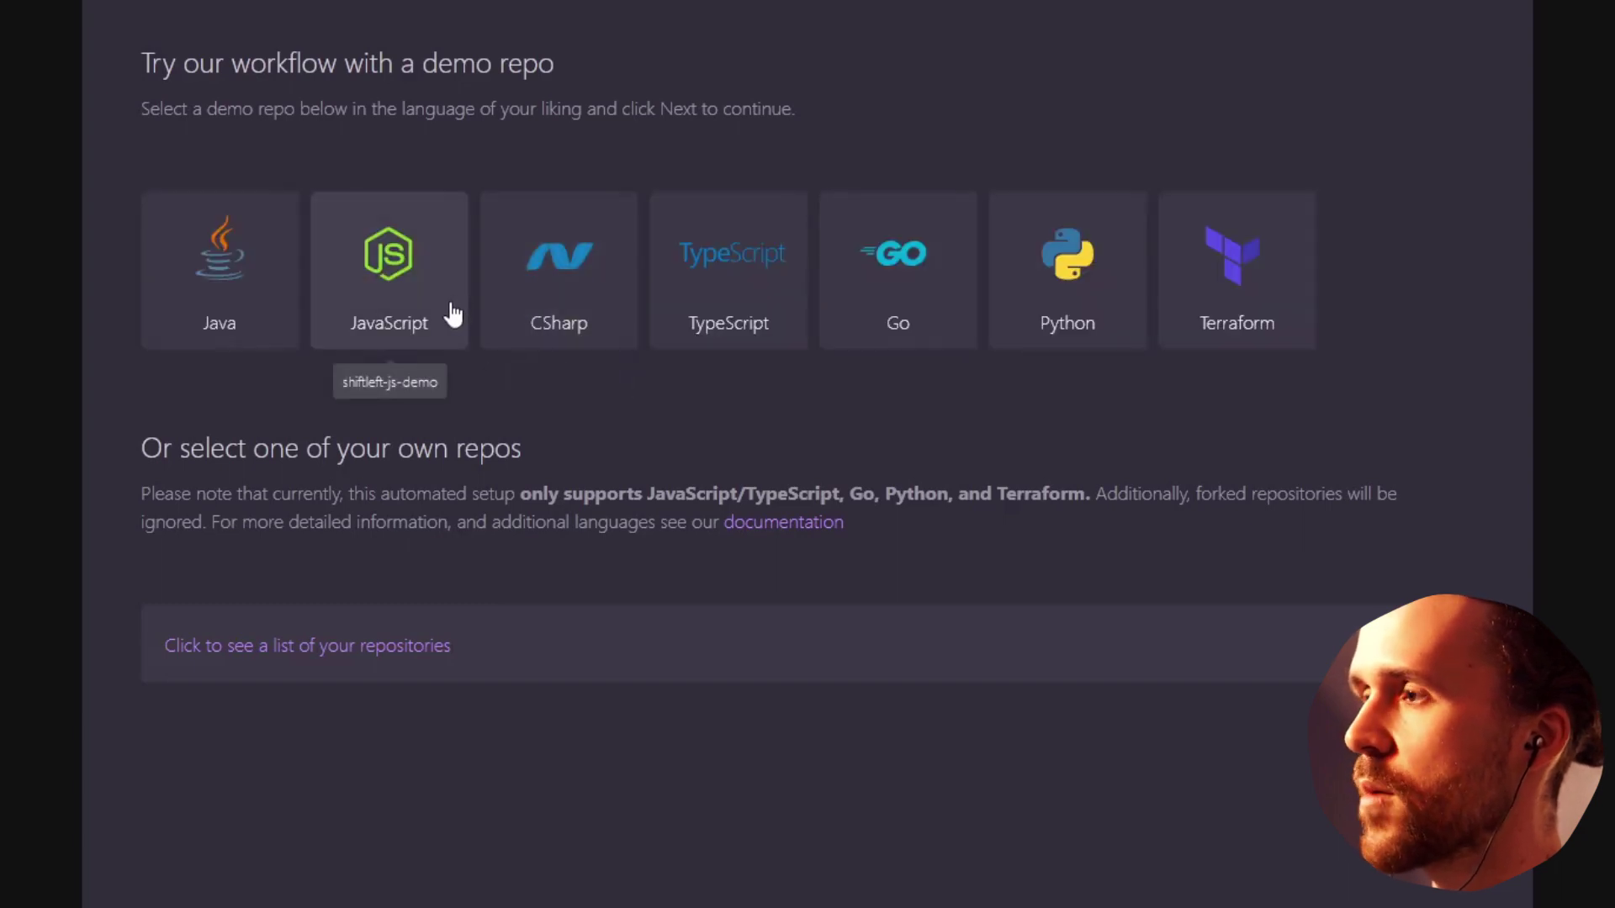
click(455, 313)
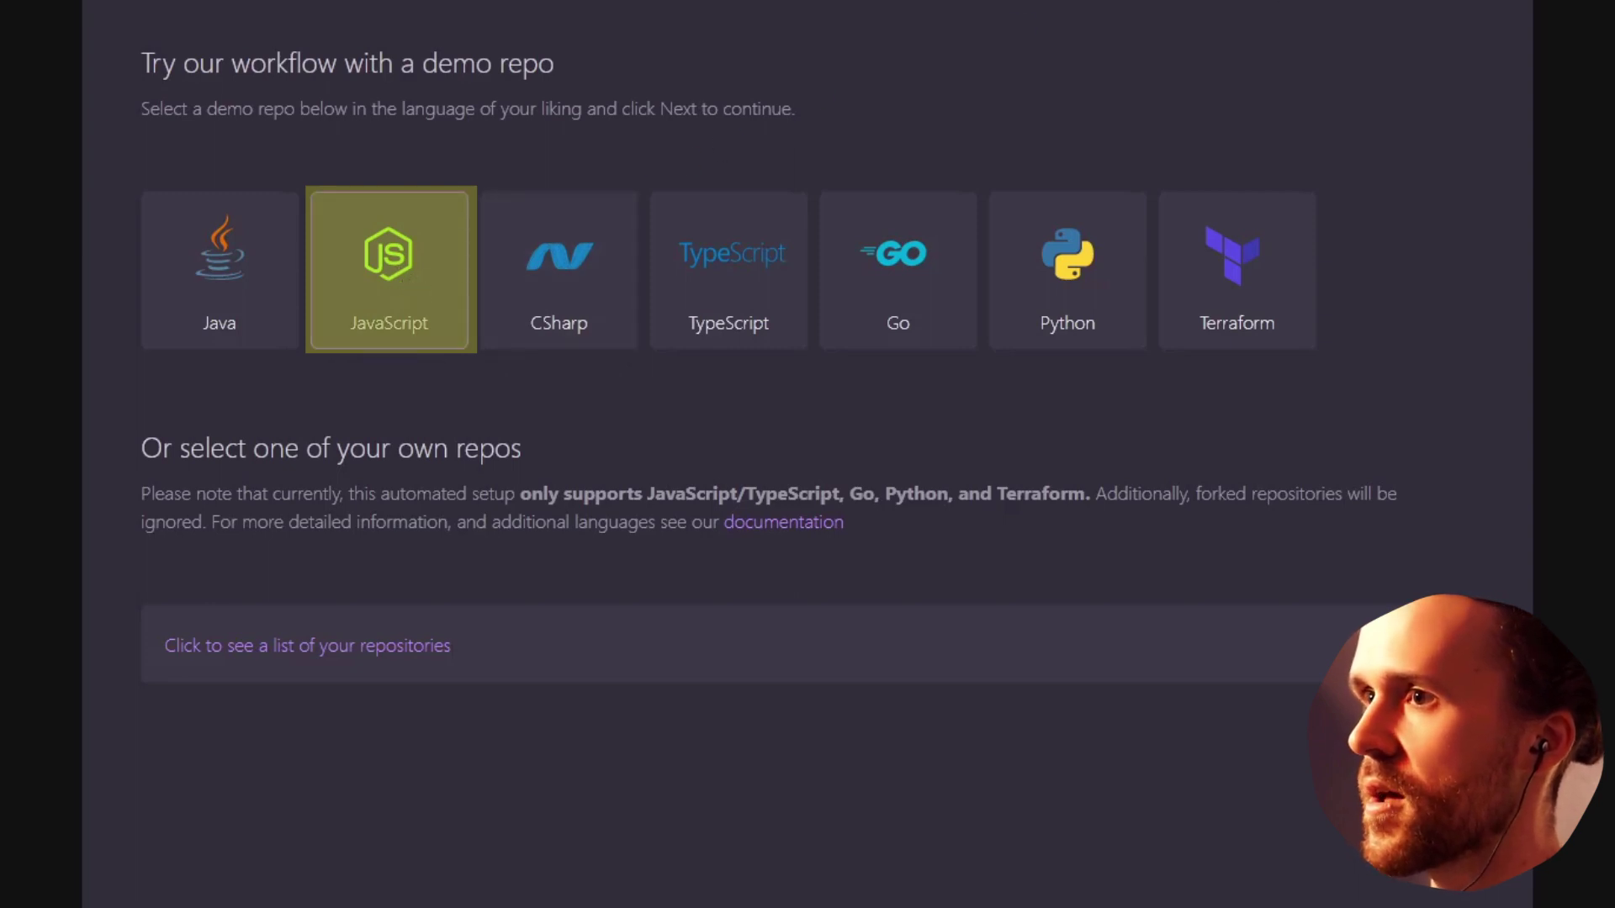
click(1131, 76)
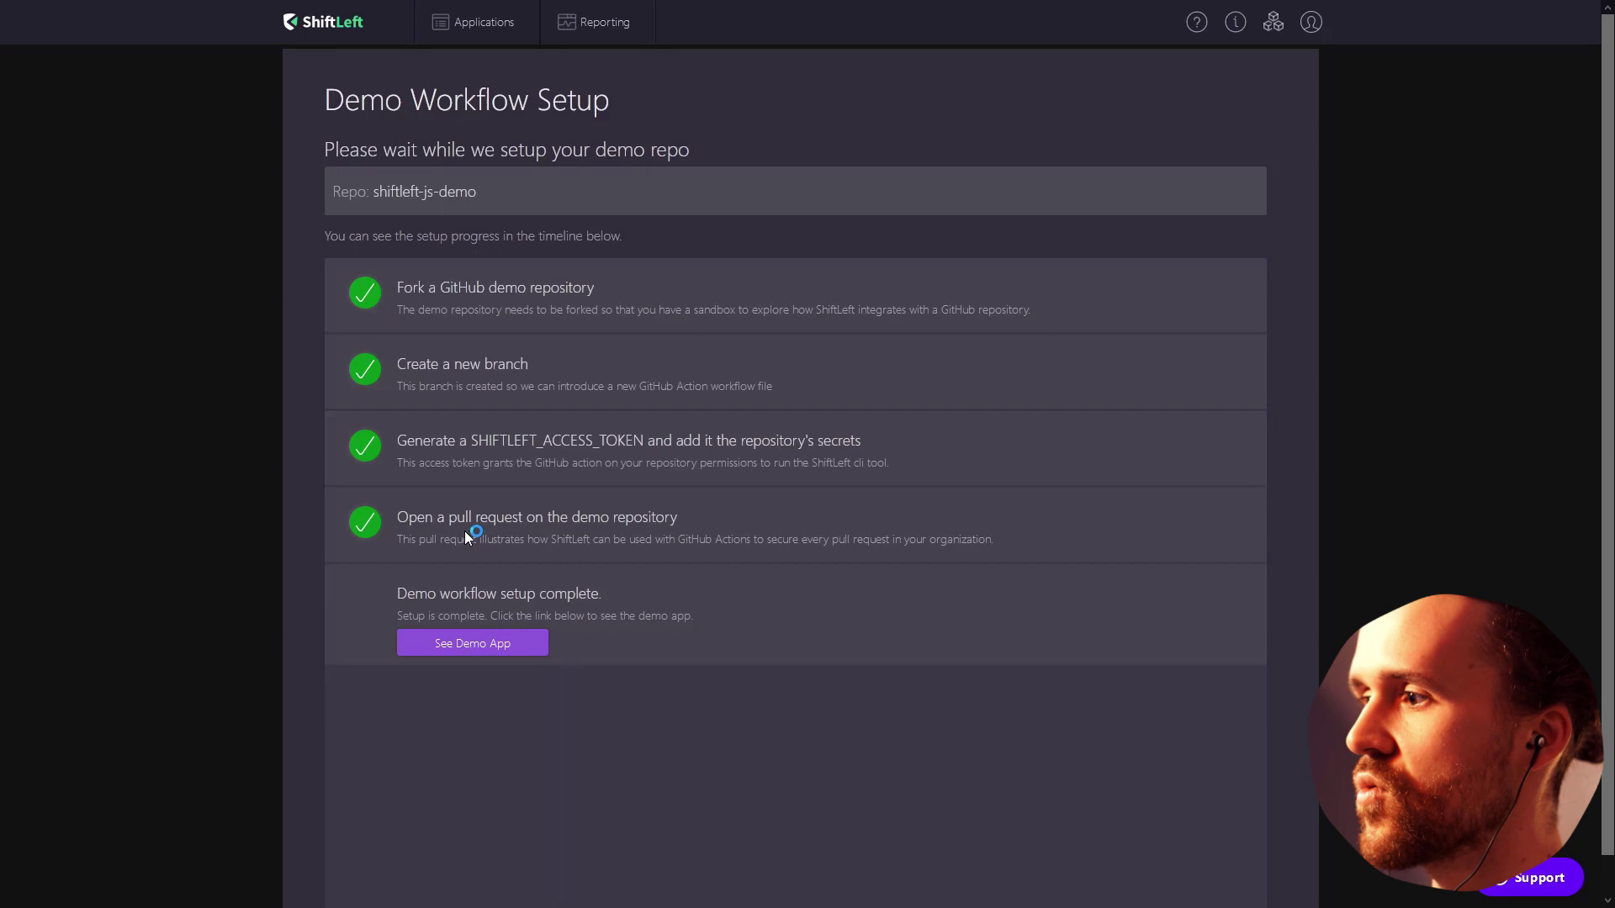
click(451, 649)
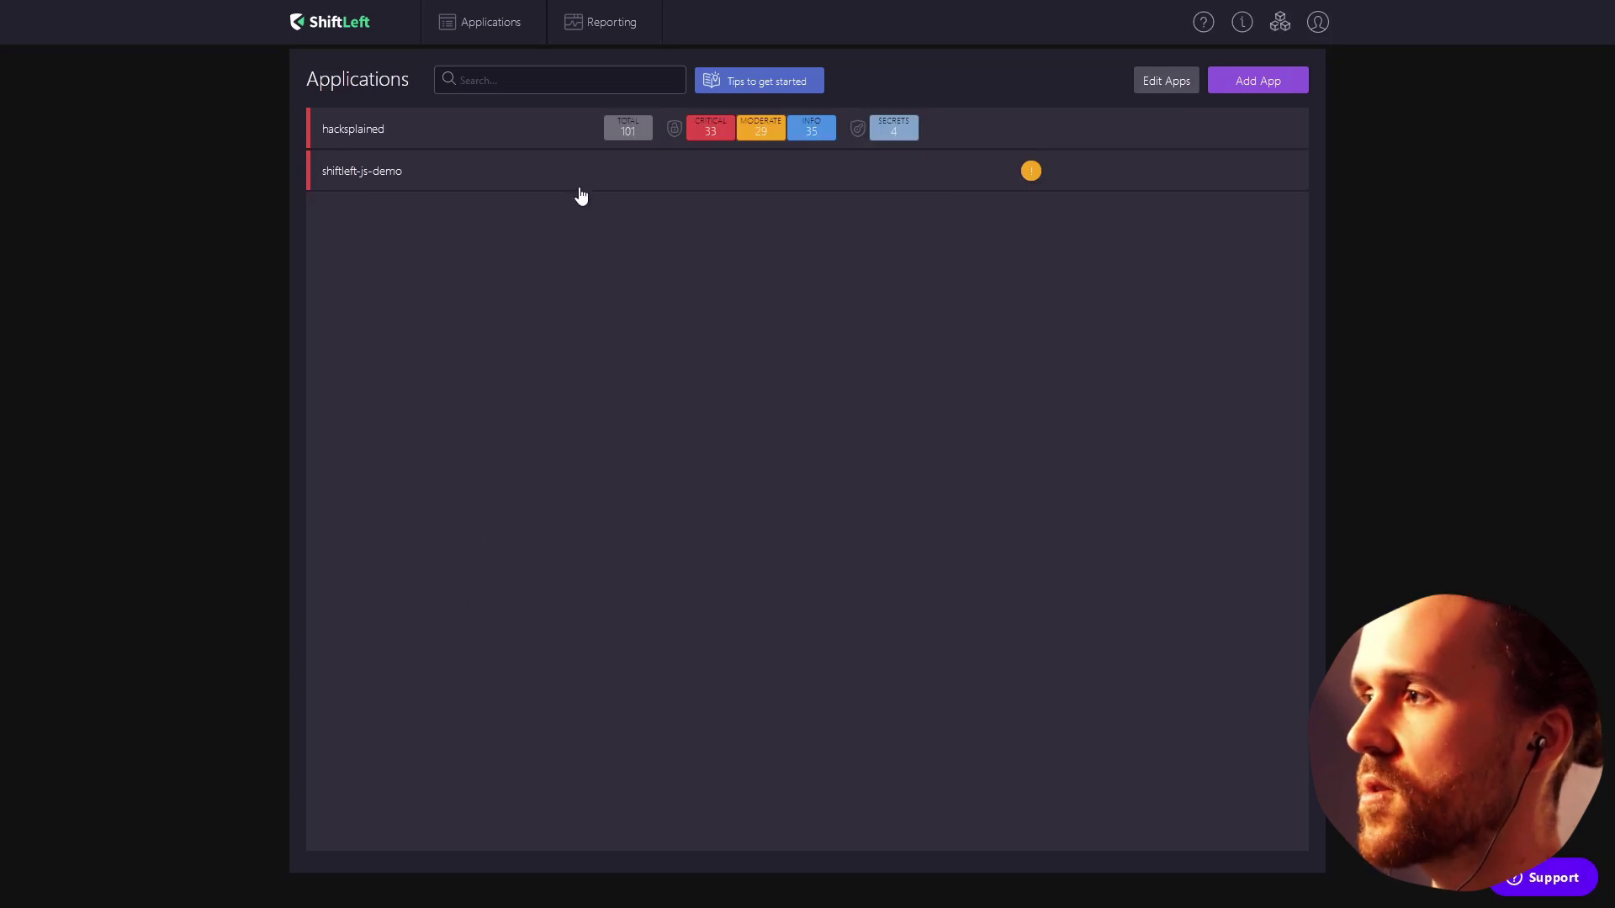
- Open PR #1 in hacksplained/shiftleft-js-demo on GitHub and enlarge the page
key(ctrl+Tab)
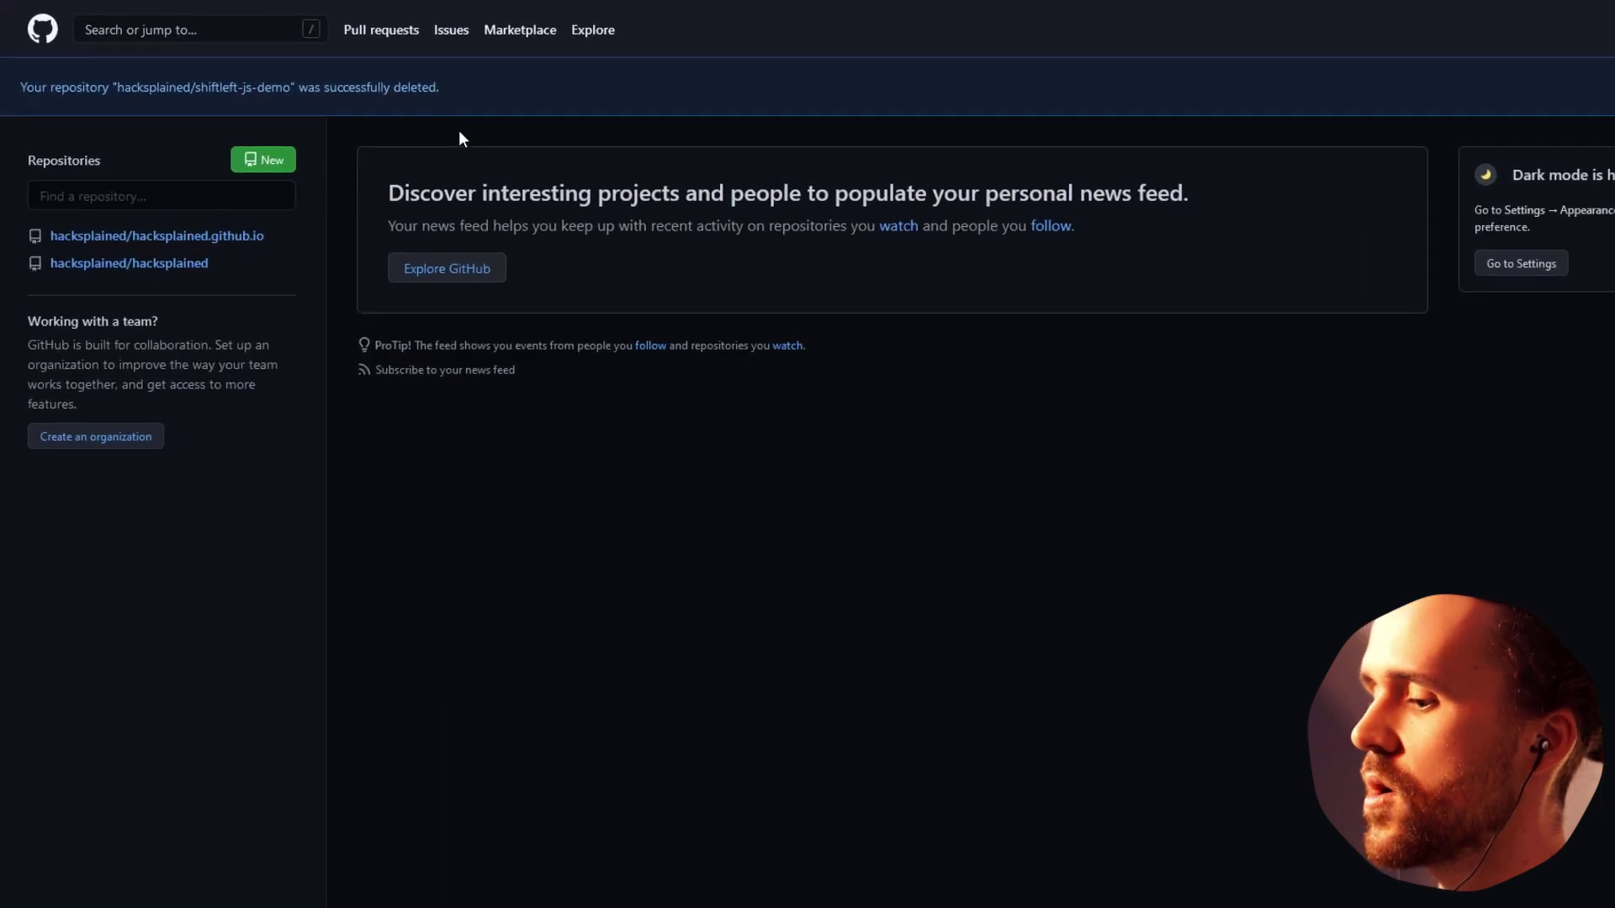
key(F5)
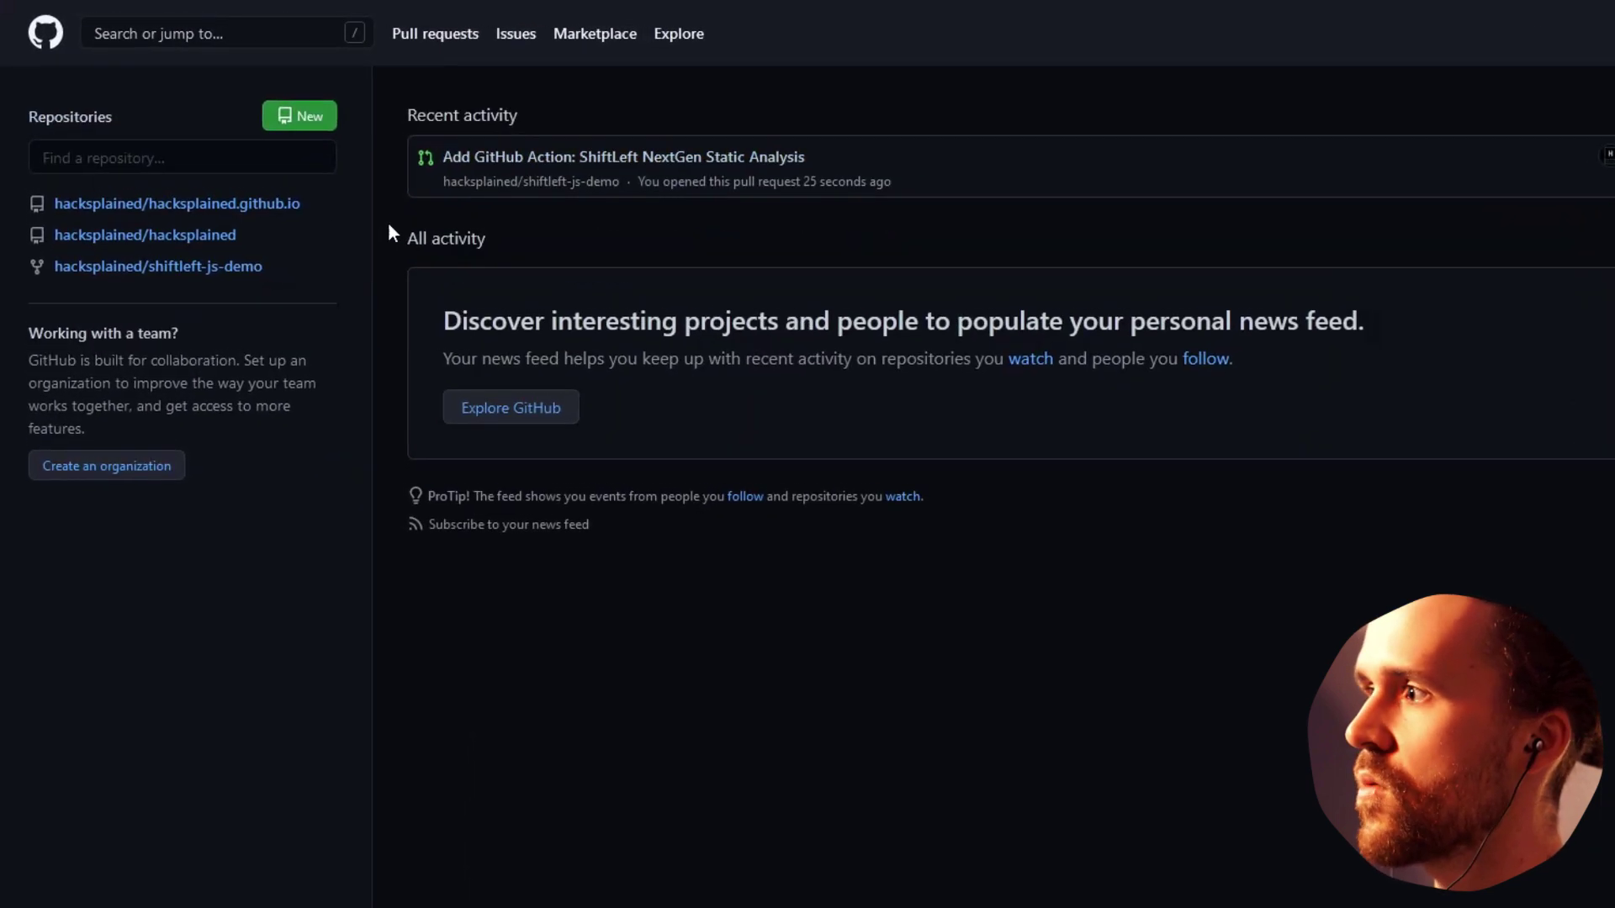
mouse_move(166, 285)
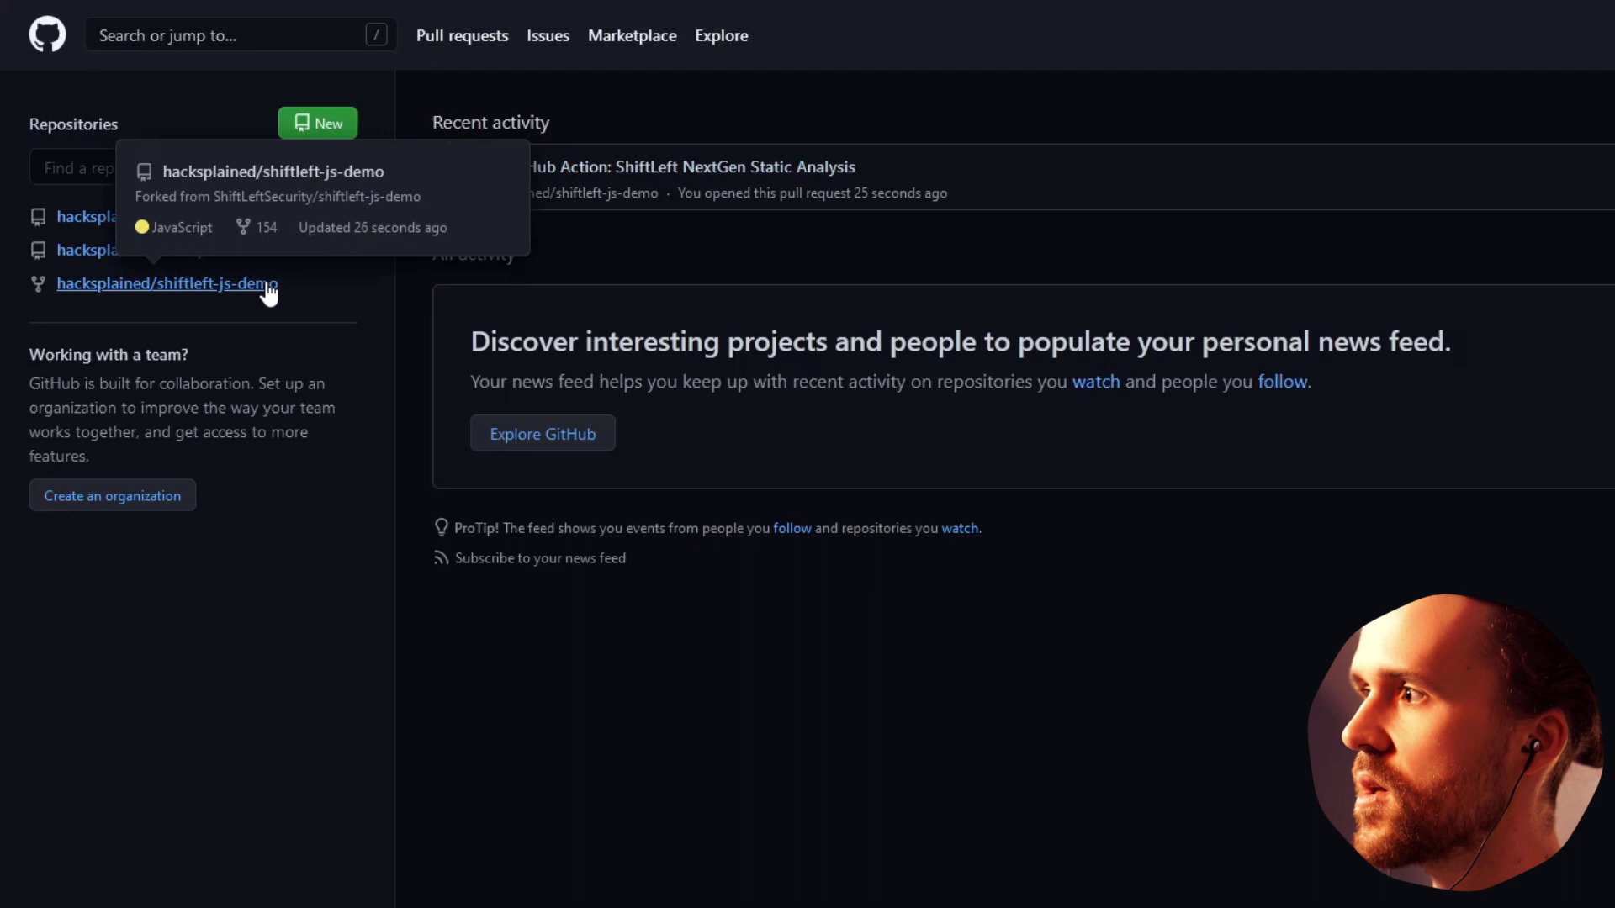
click(266, 283)
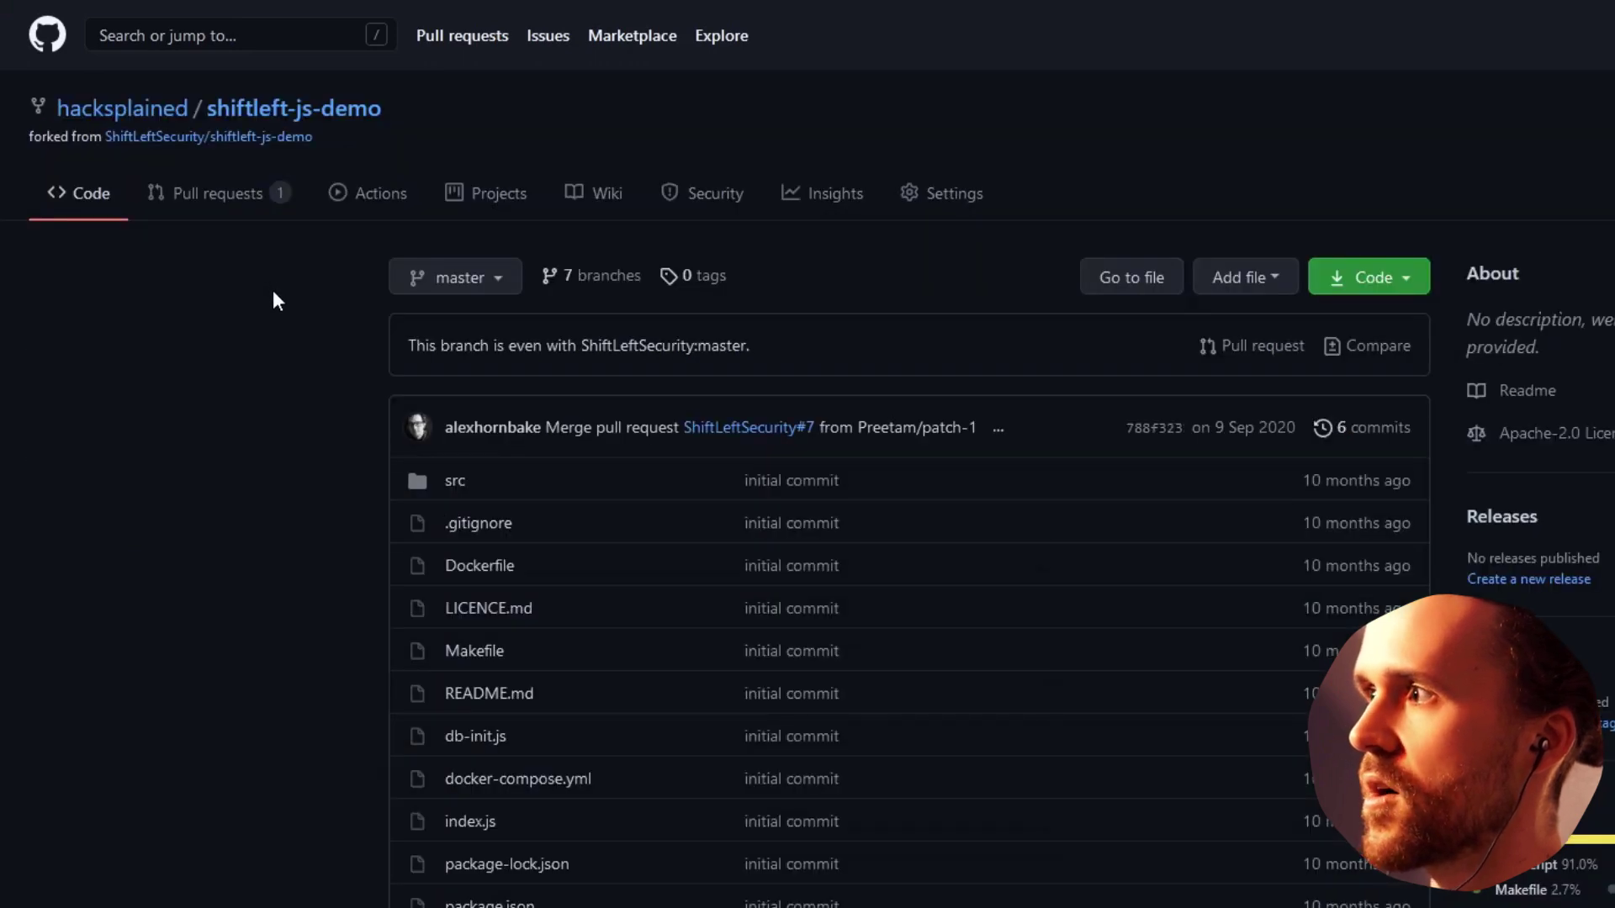
click(250, 199)
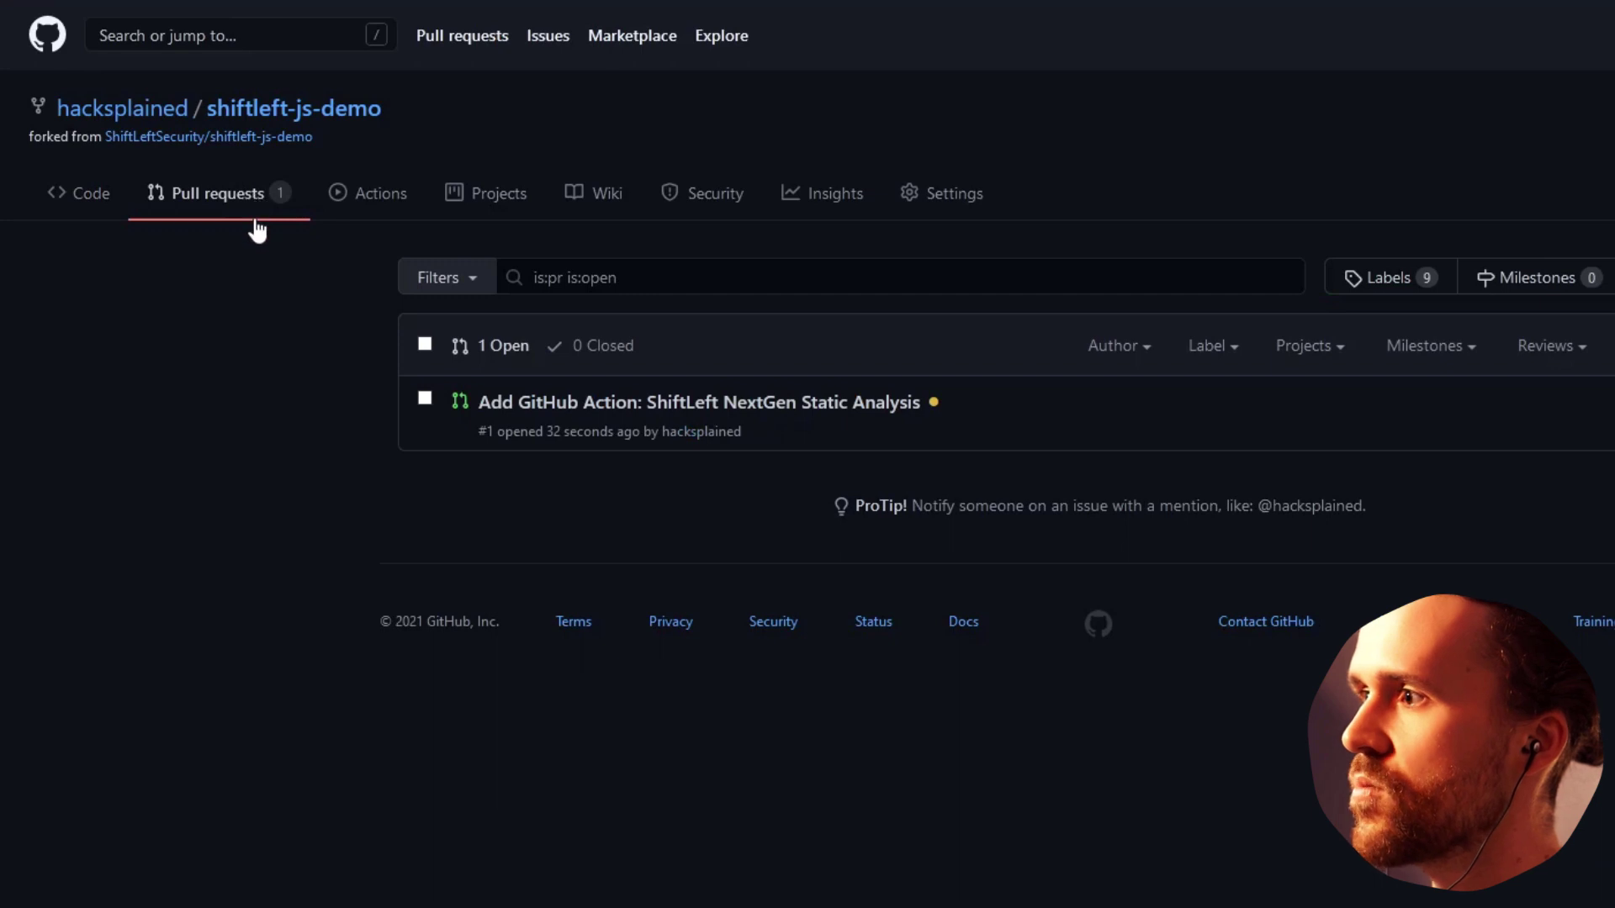
click(708, 404)
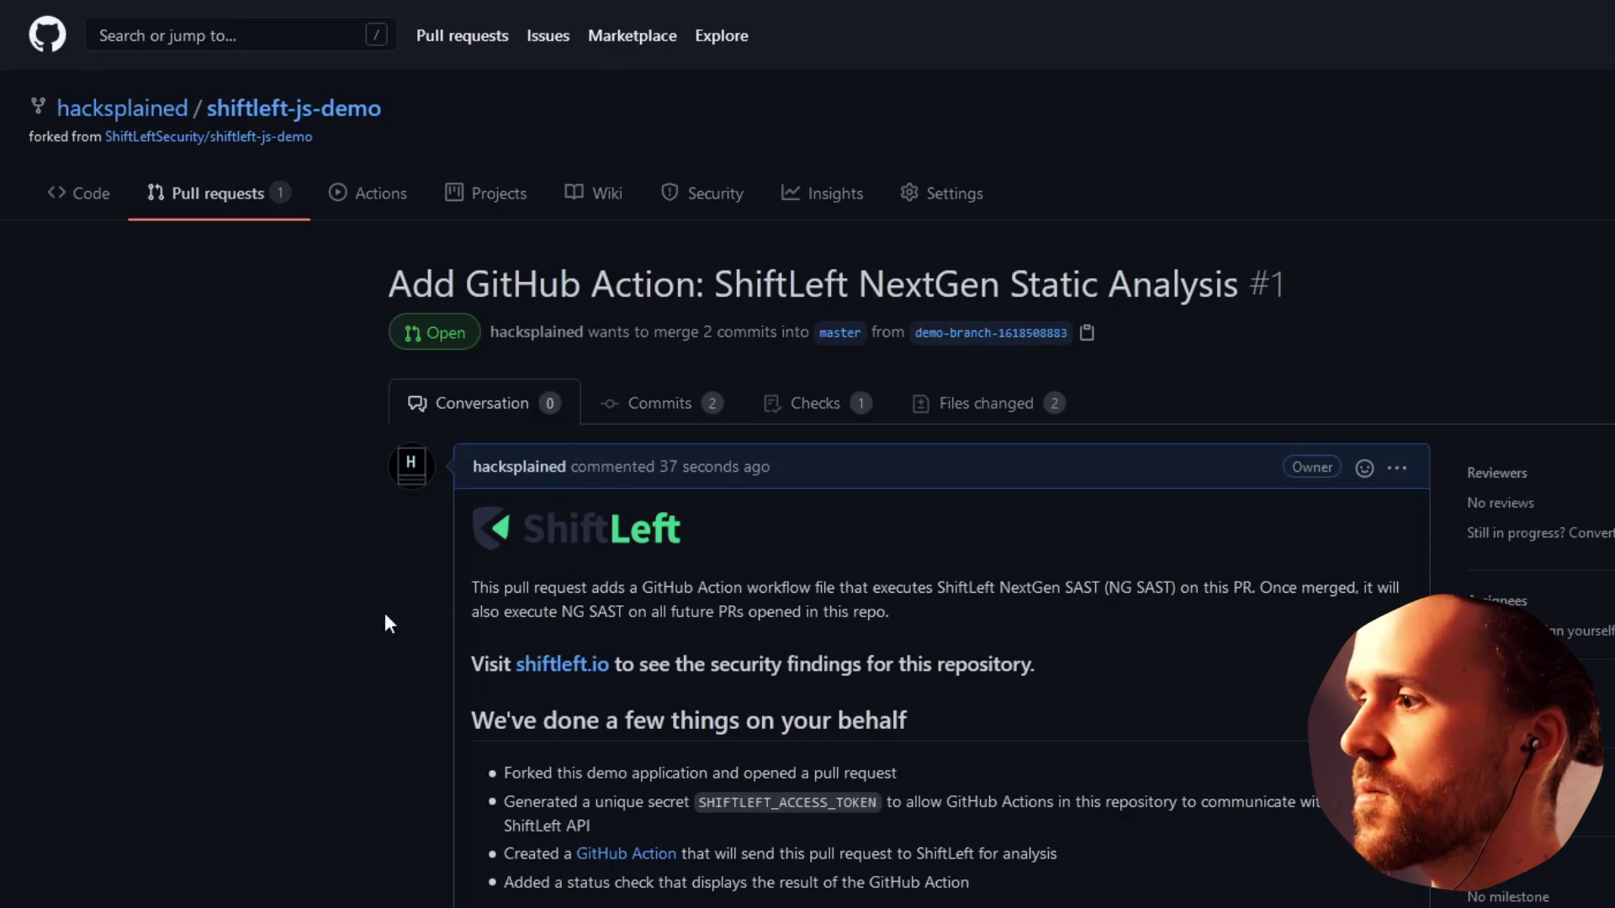
scroll(347, 670, down, 3)
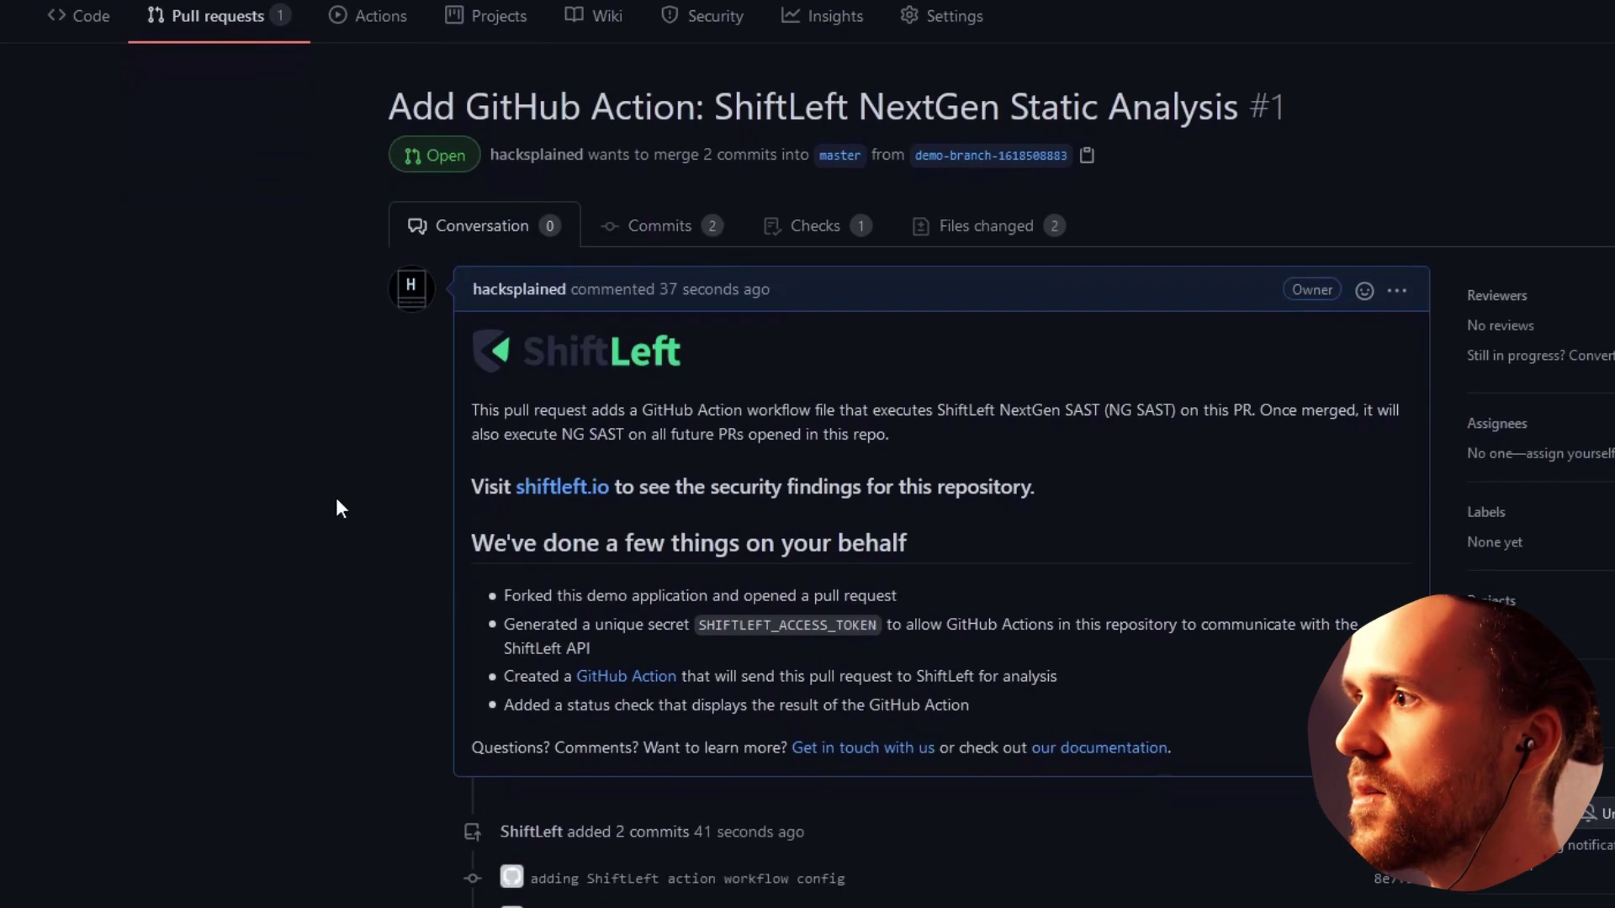
key(ctrl+plus)
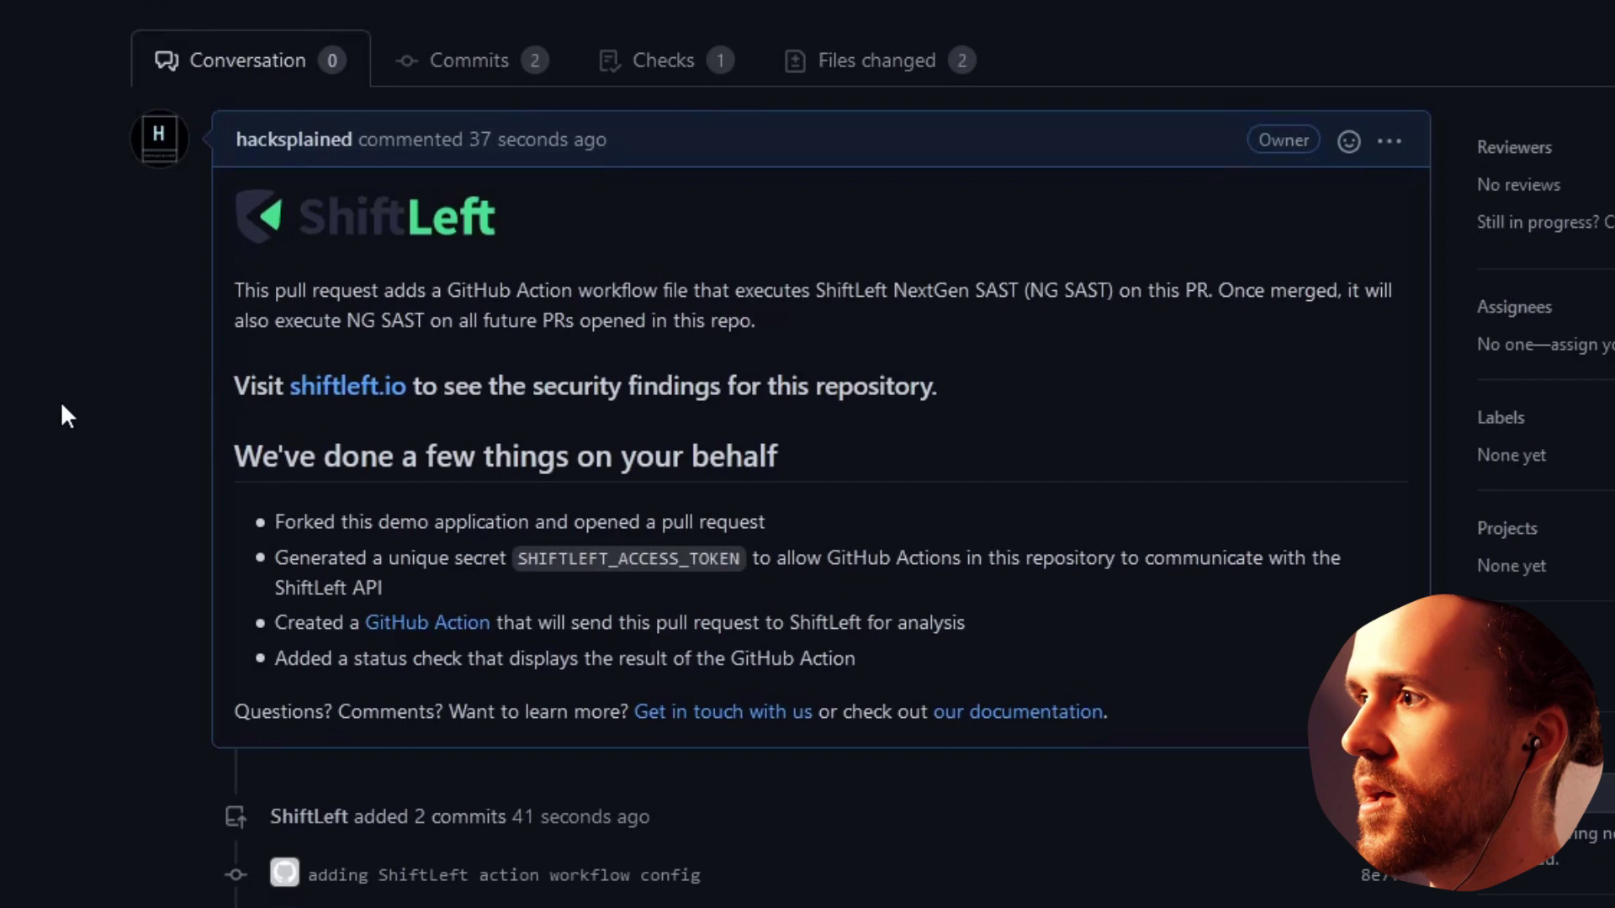
scroll(51, 378, down, 4)
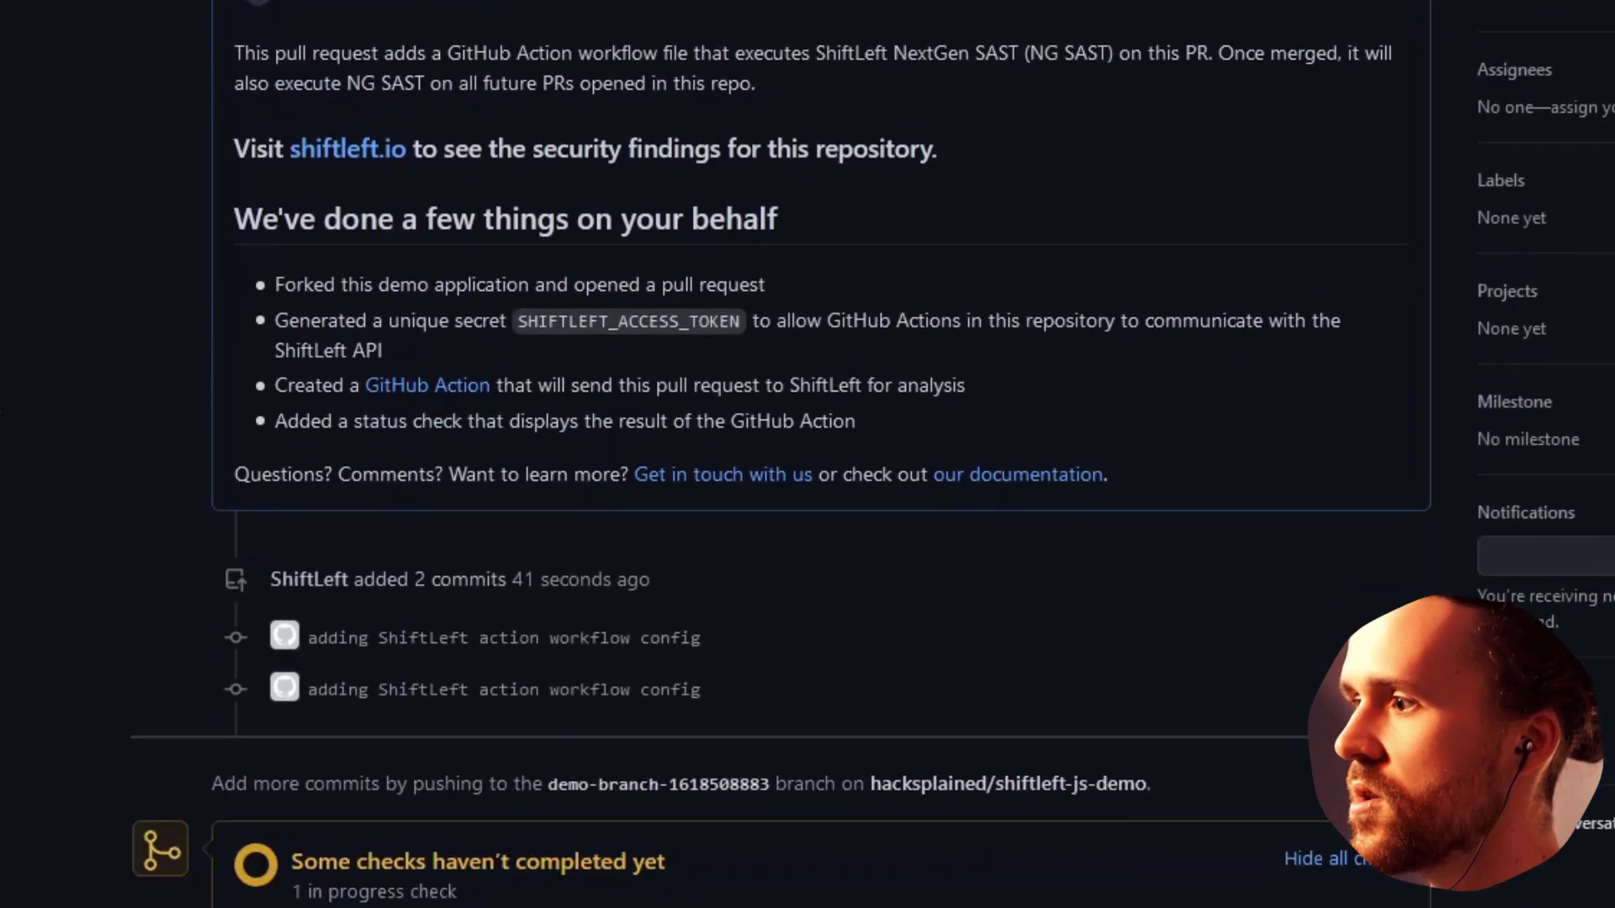
scroll(2, 458, down, 4)
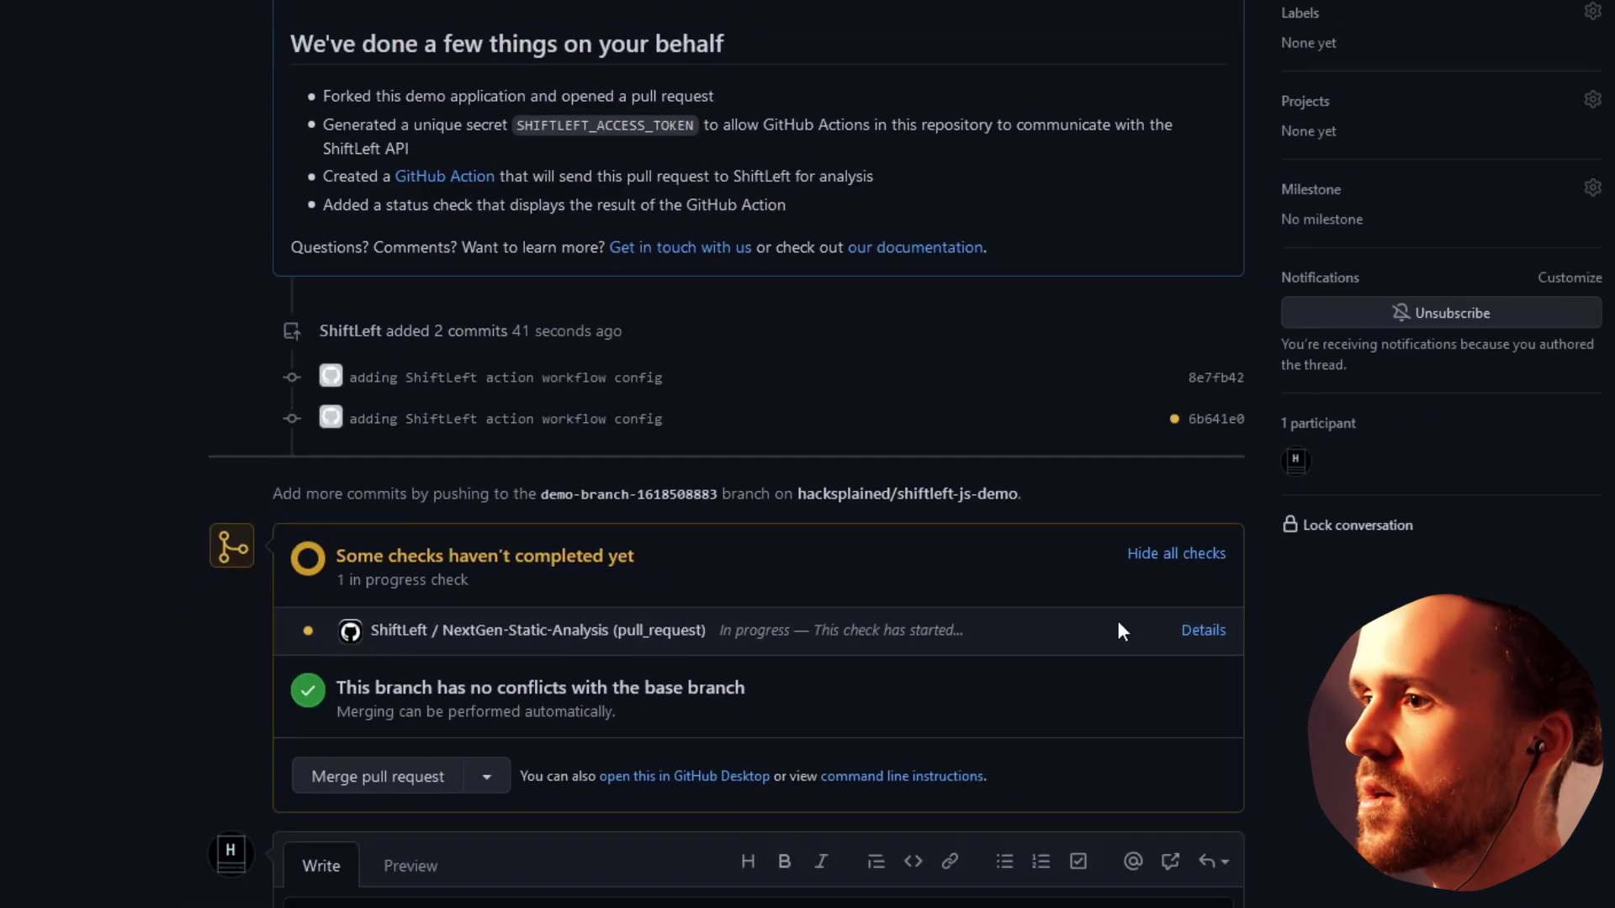
- Open the Details view of the running NextGen-Static-Analysis check
click(1289, 681)
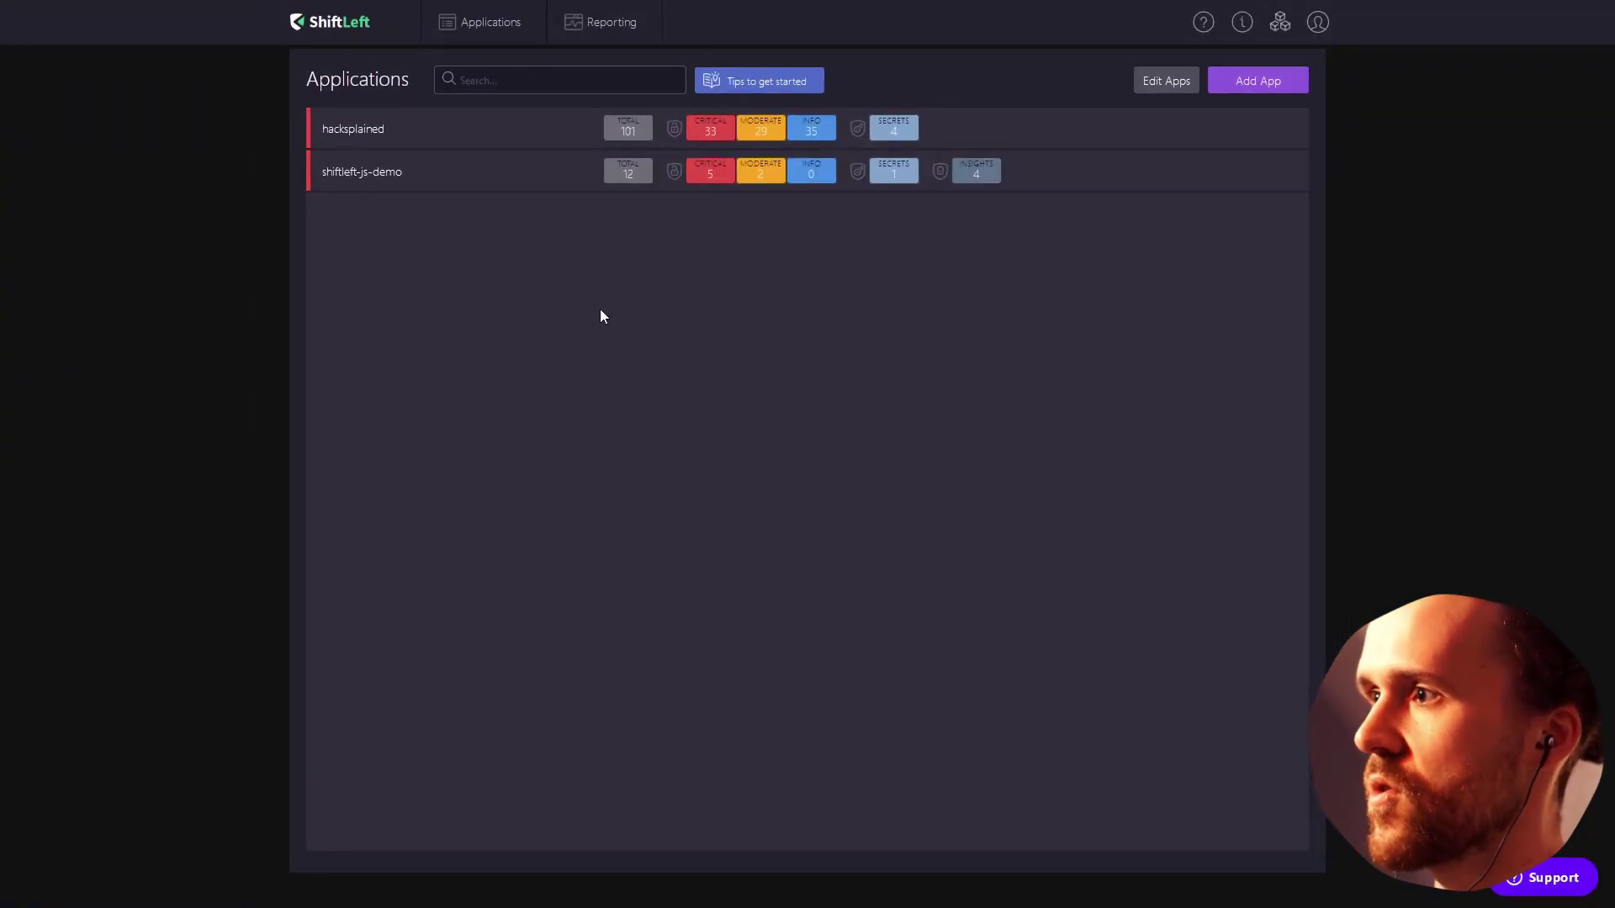
- Filter shiftleft-js-demo findings to Remote Code Execution and open the code injection finding
click(570, 180)
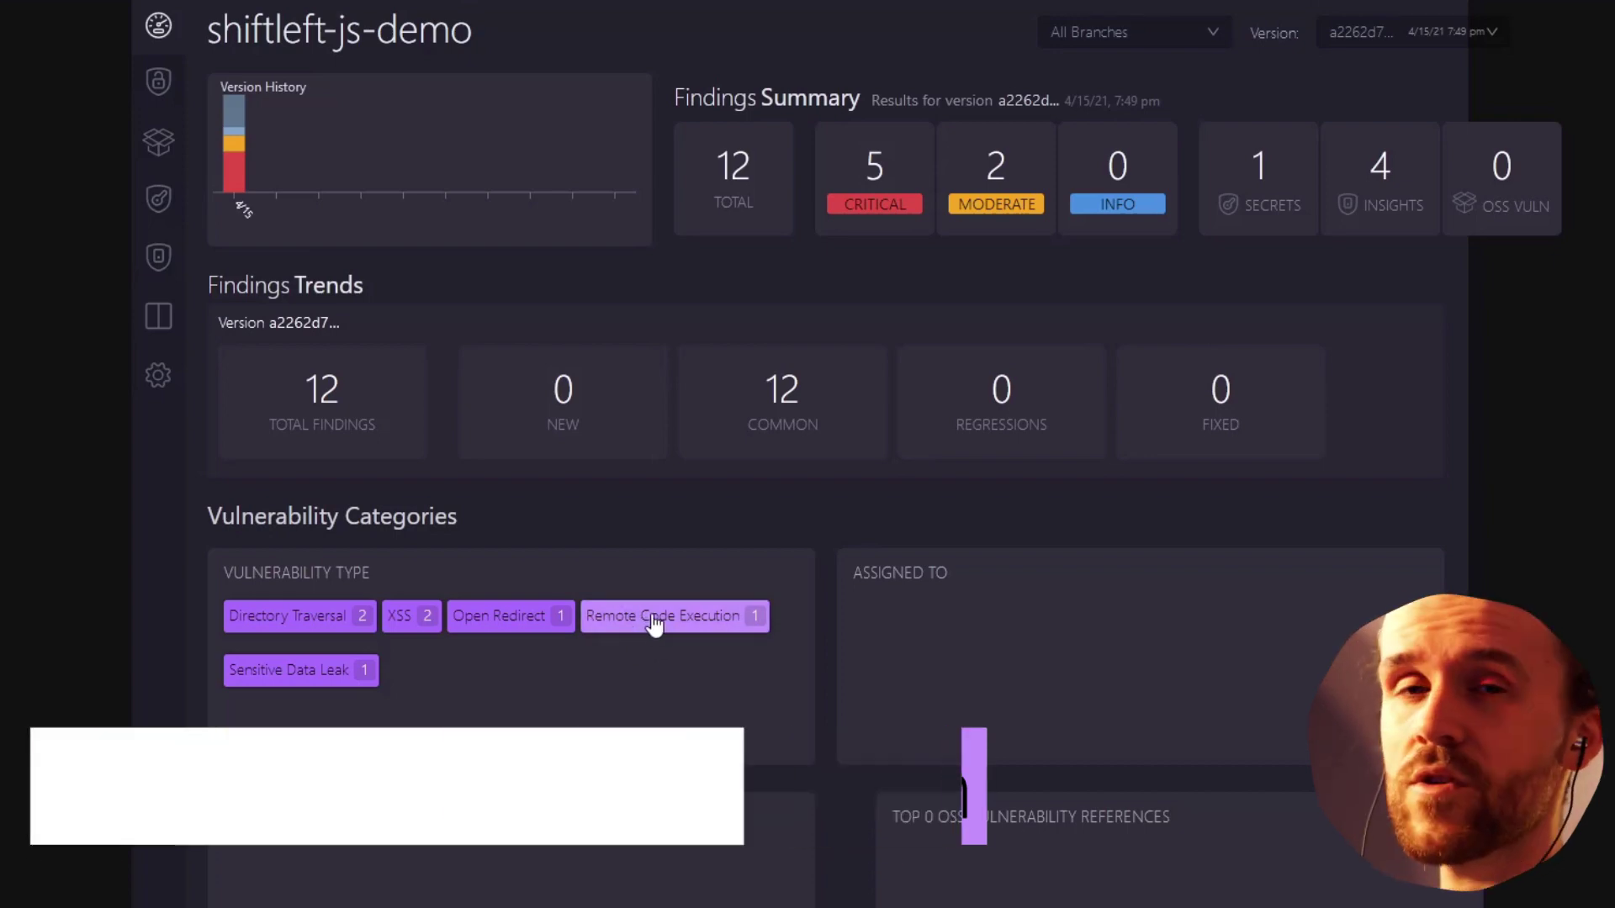
click(655, 621)
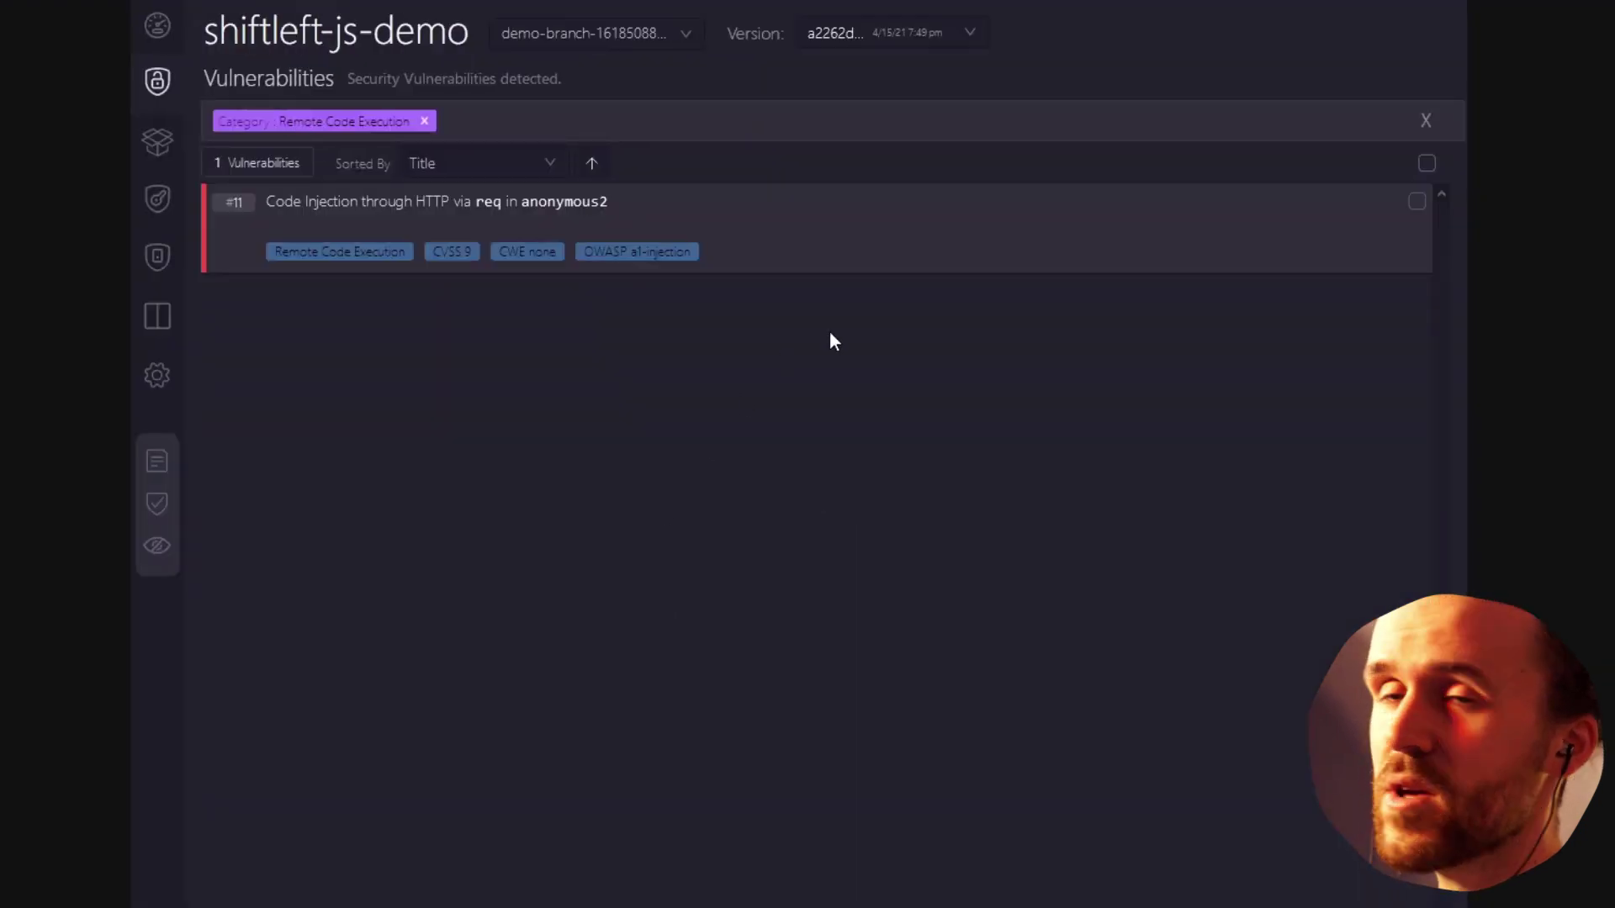
click(889, 239)
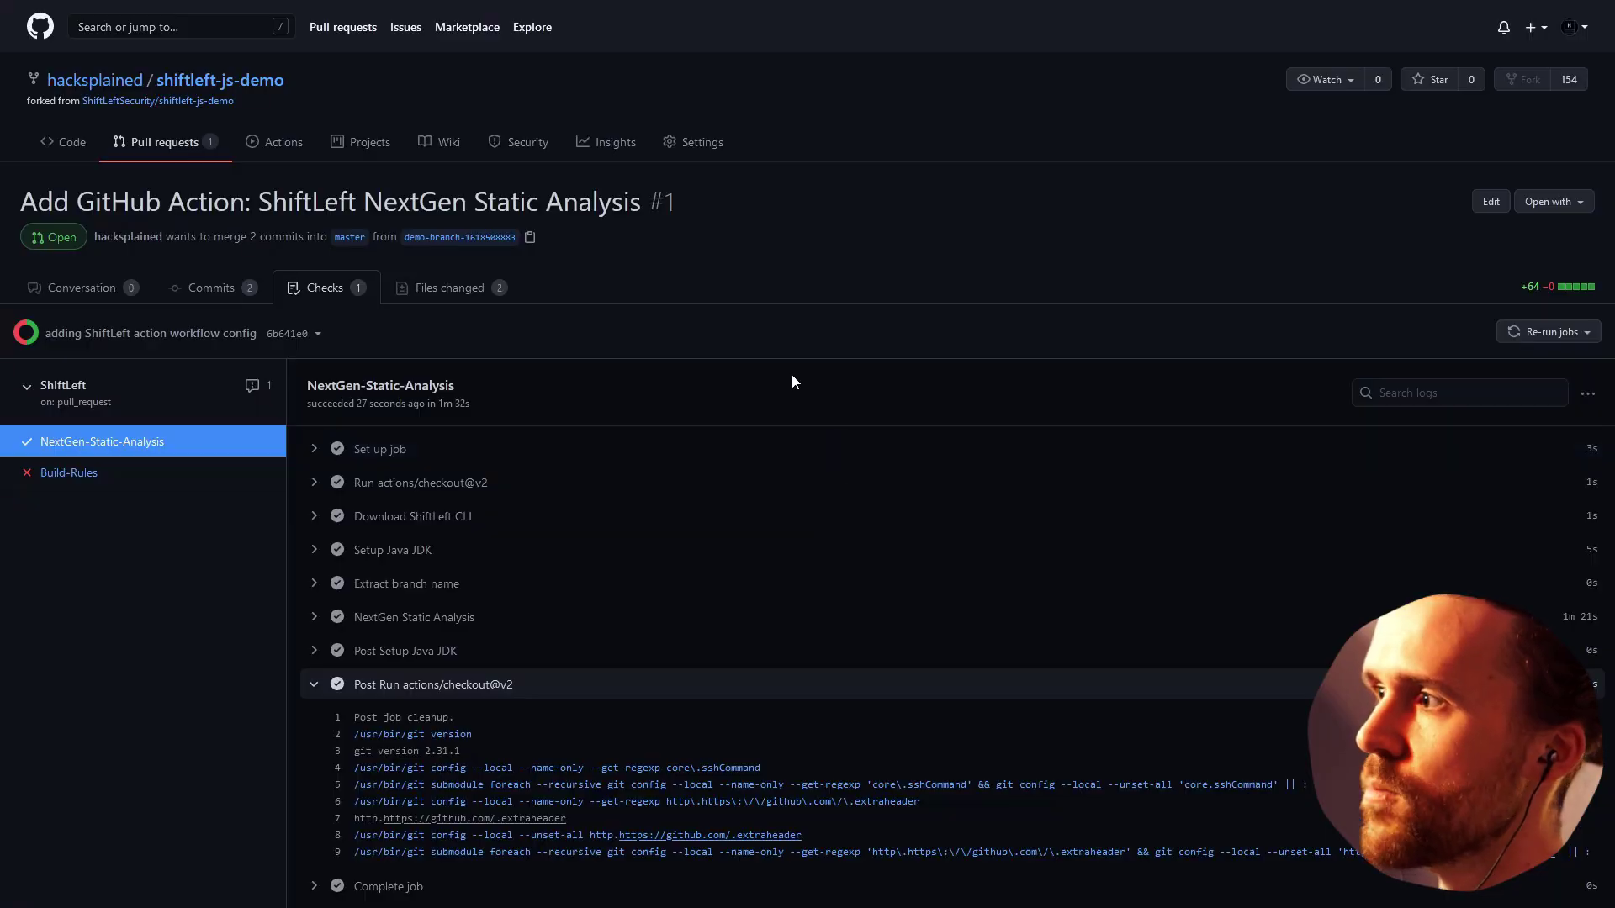
- Navigate to src/views.js in the fork and open it in the file editor
click(71, 143)
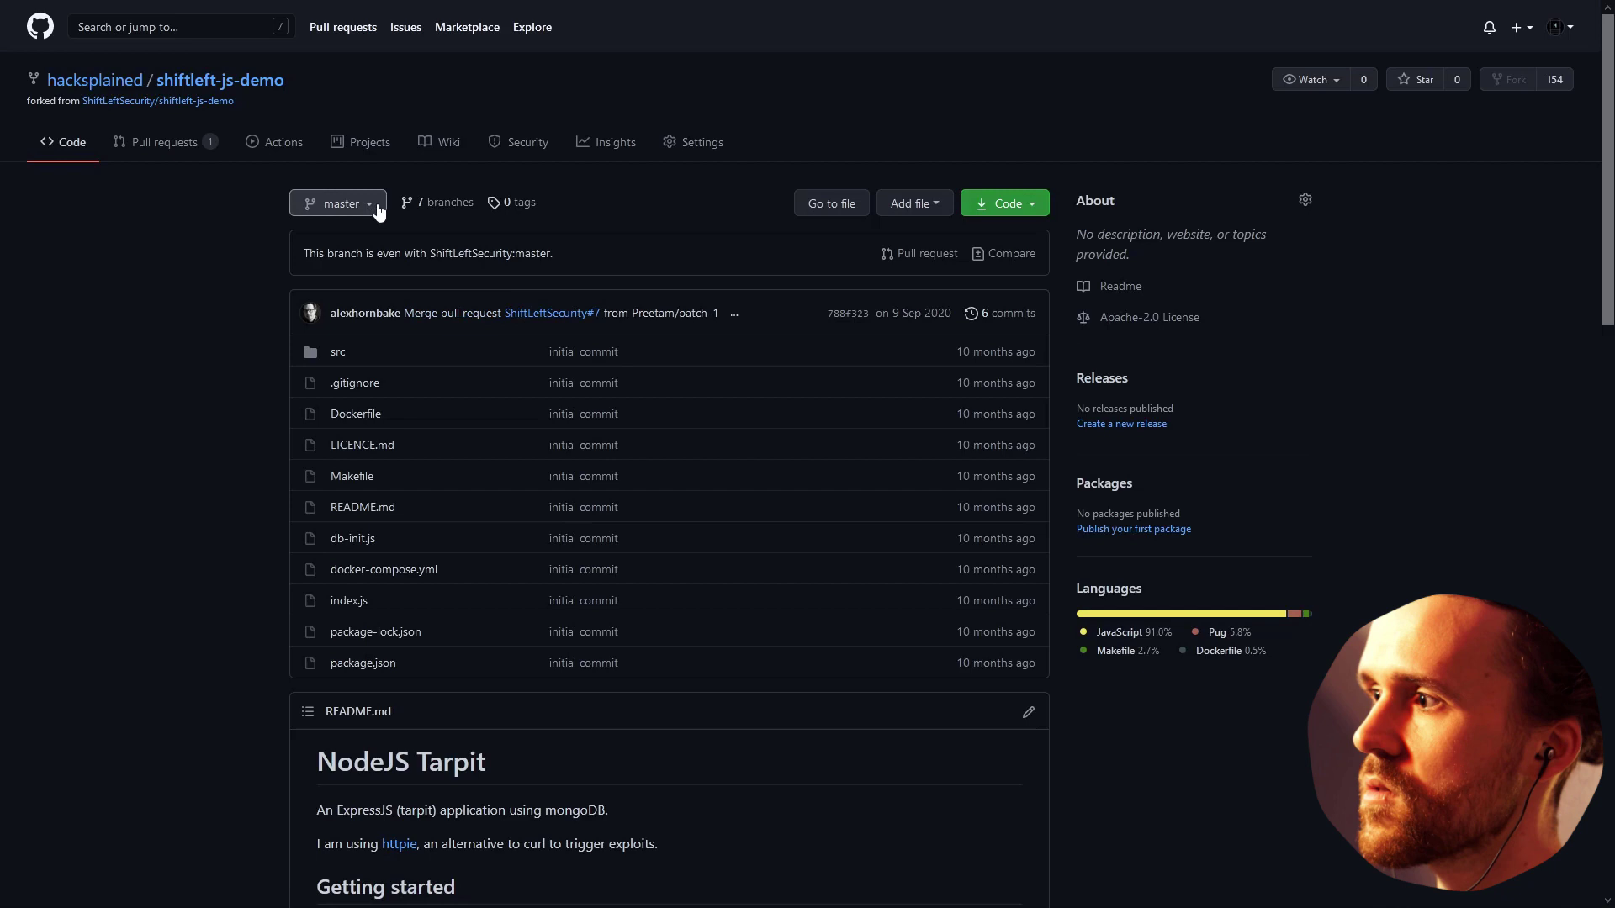
click(339, 351)
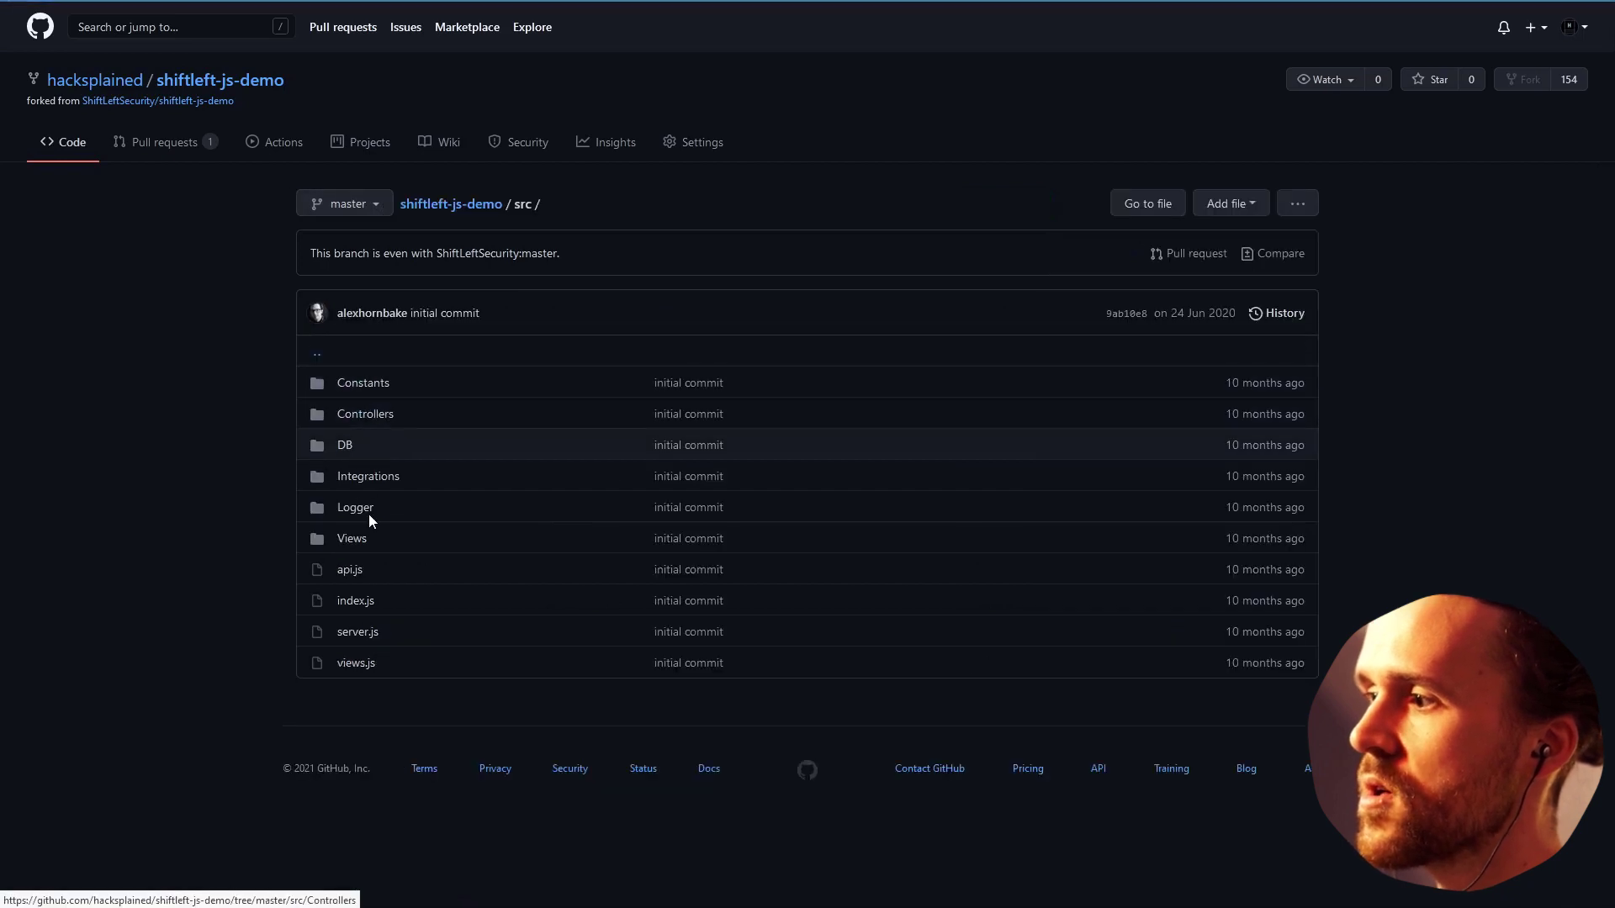
click(354, 662)
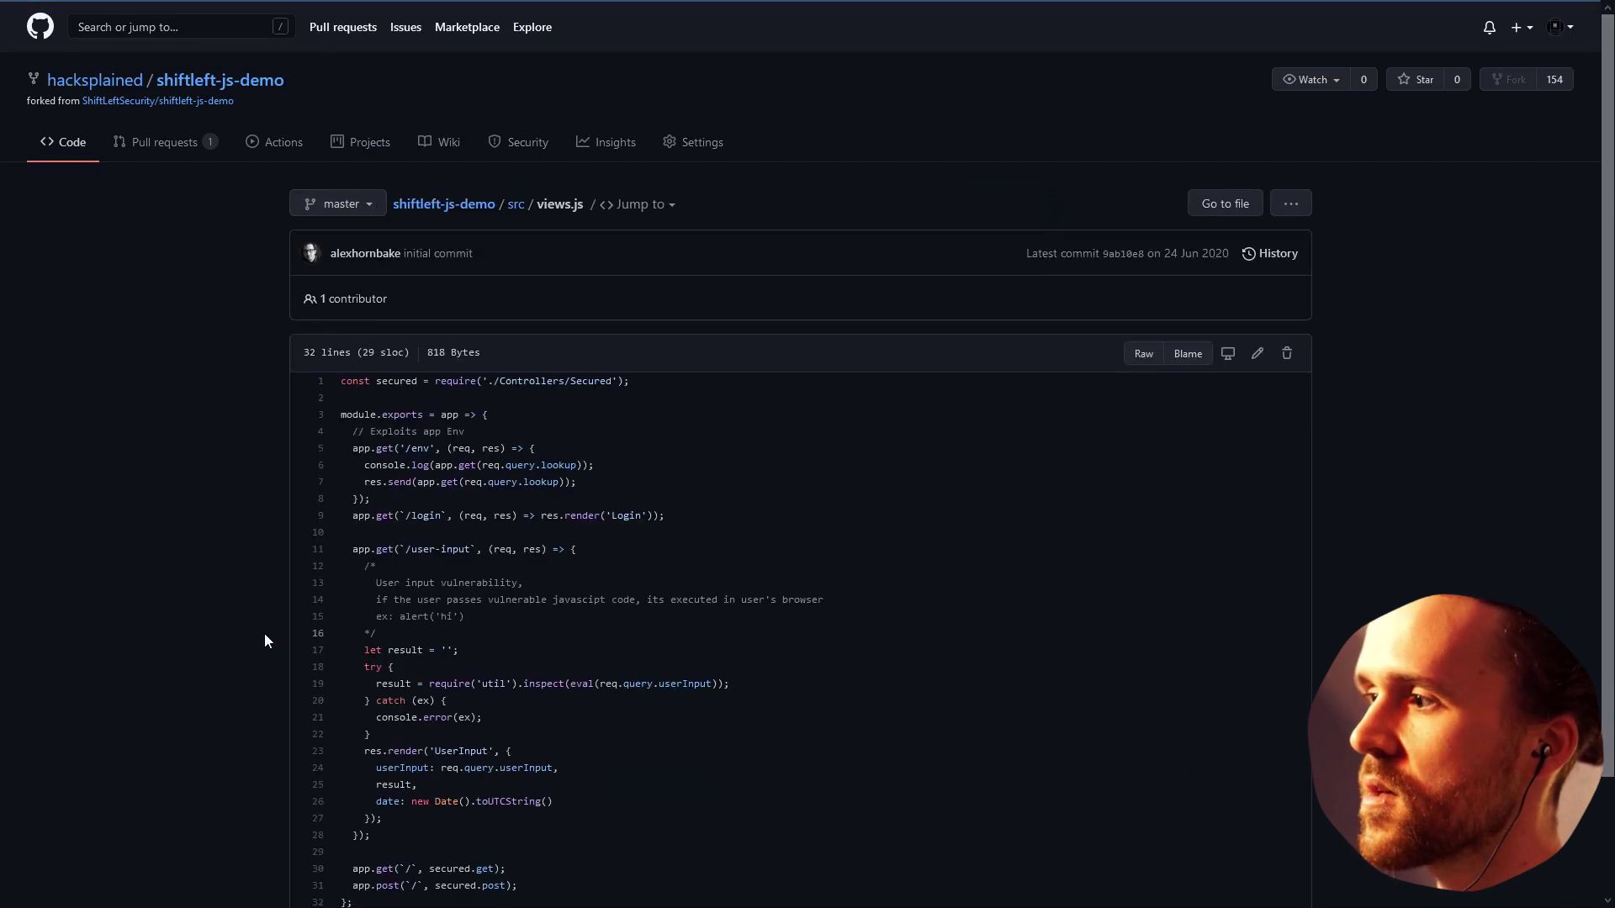
scroll(244, 695, down, 3)
ctrl+scroll(234, 518, up, 3)
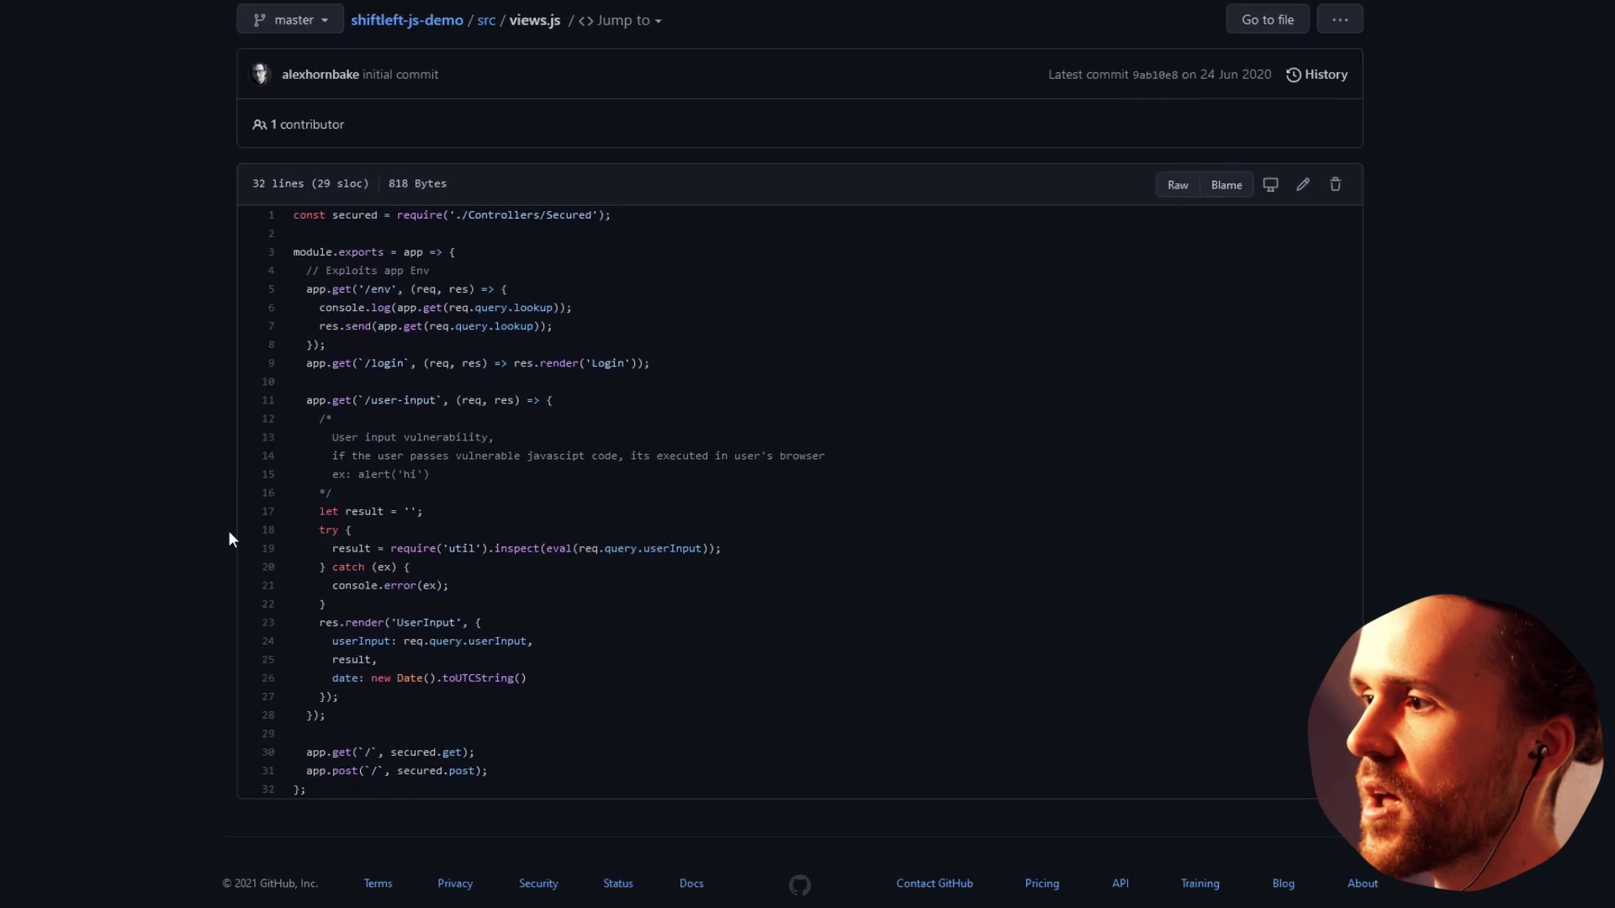
ctrl+scroll(488, 542, up, 3)
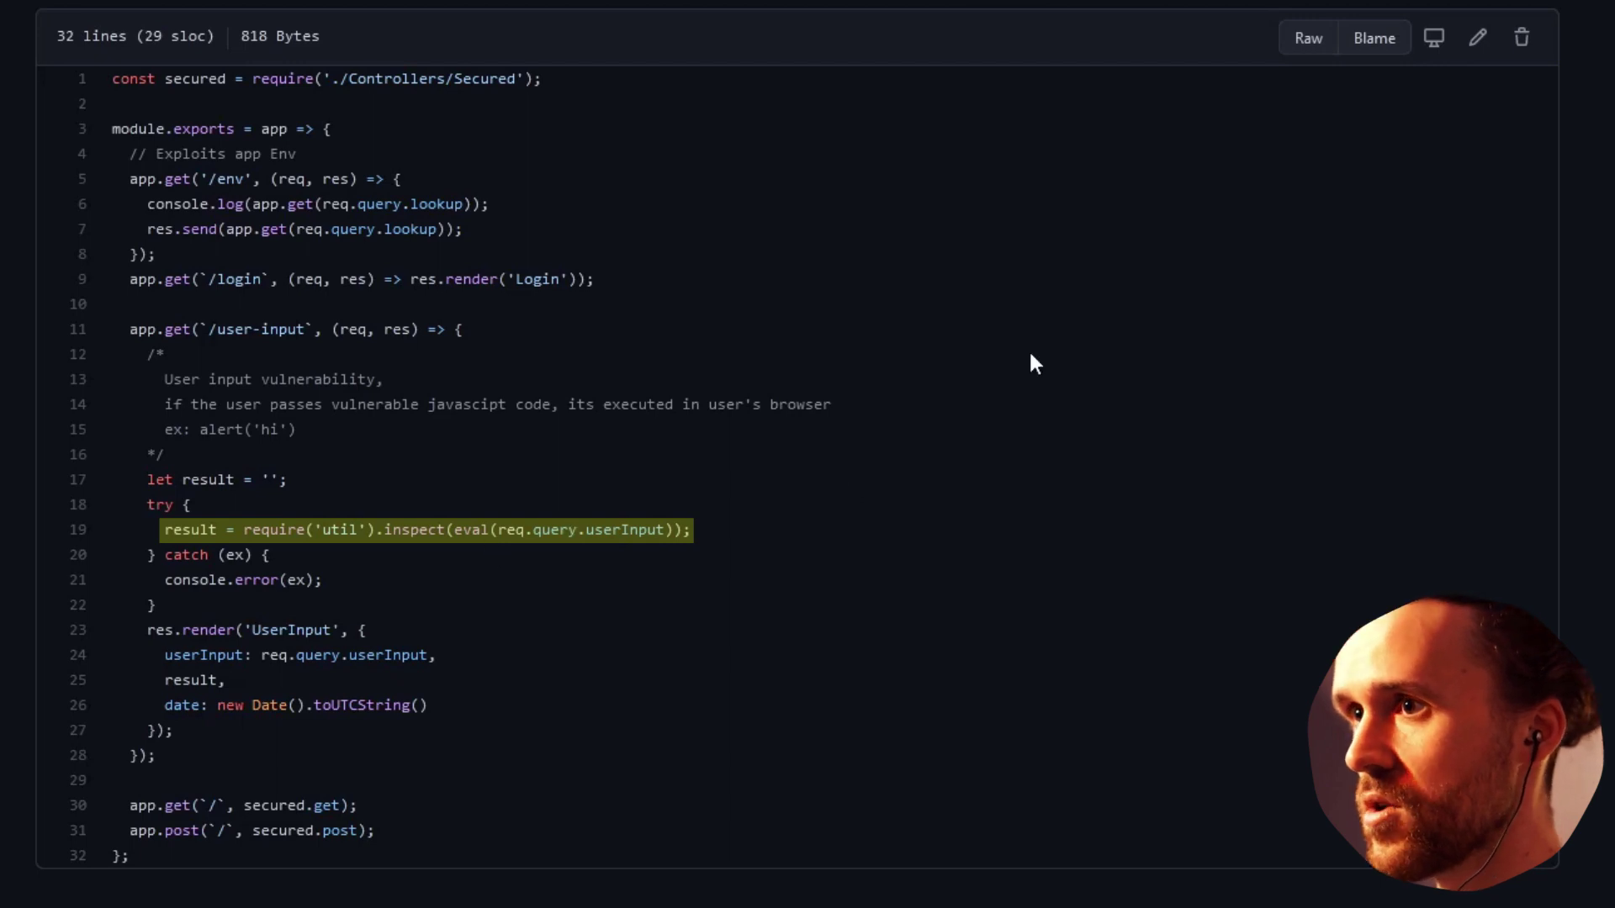
click(1479, 41)
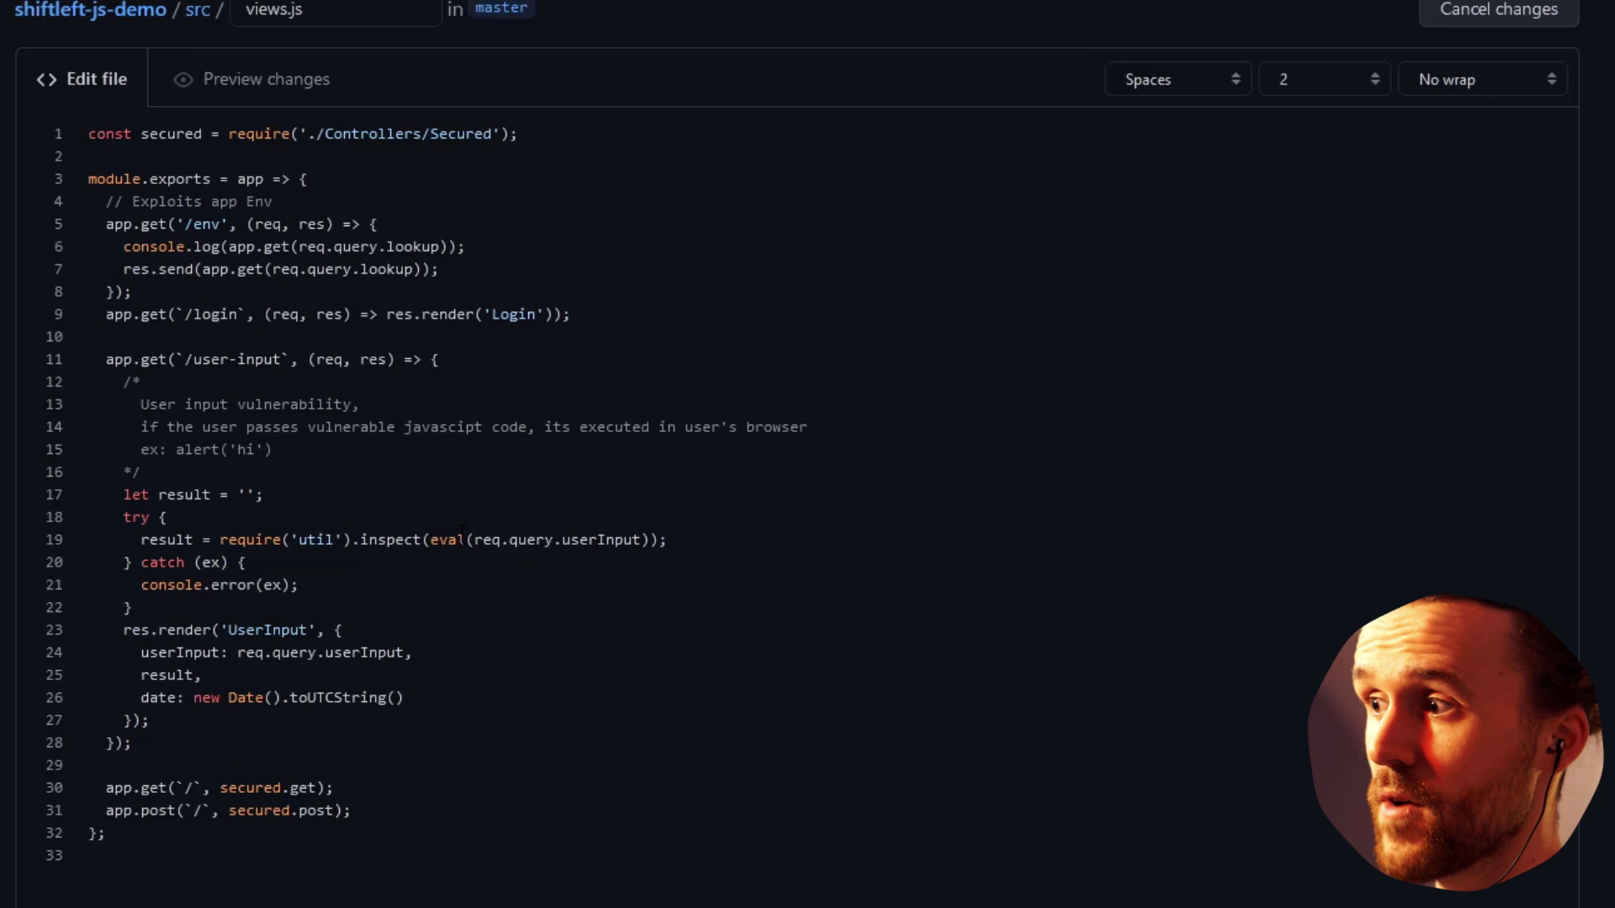
- Remove 'eval(' and its closing parenthesis from line 19, then enter commit message 'Fix RCE'
click(461, 539)
key(BackSpace)
key(BackSpace)
key(BackSpace)
key(BackSpace)
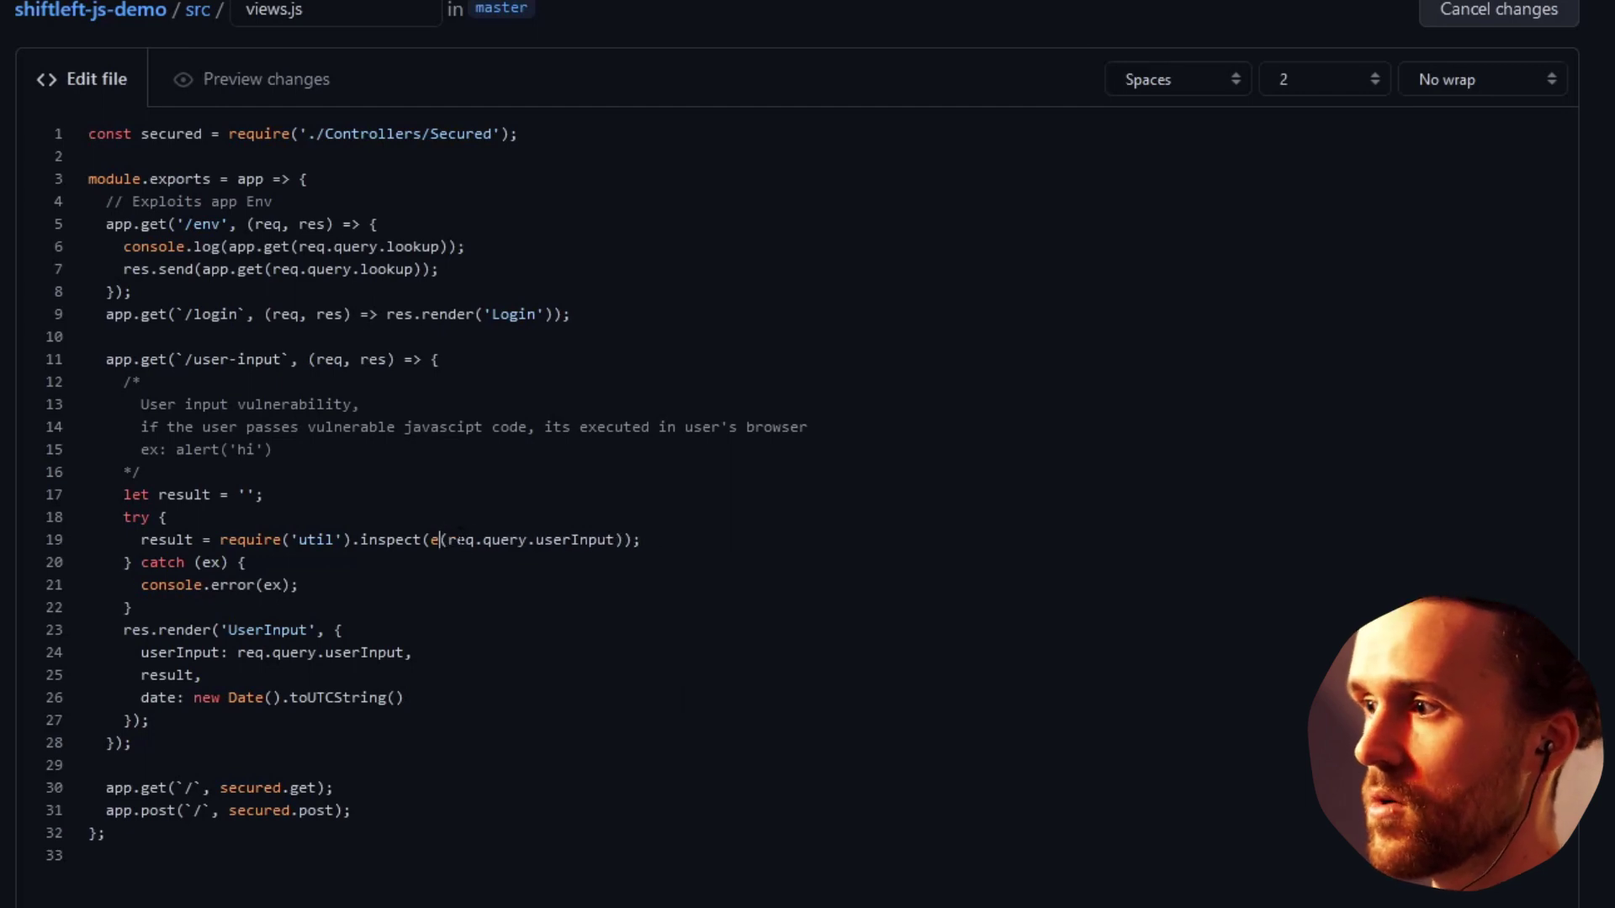
key(Delete)
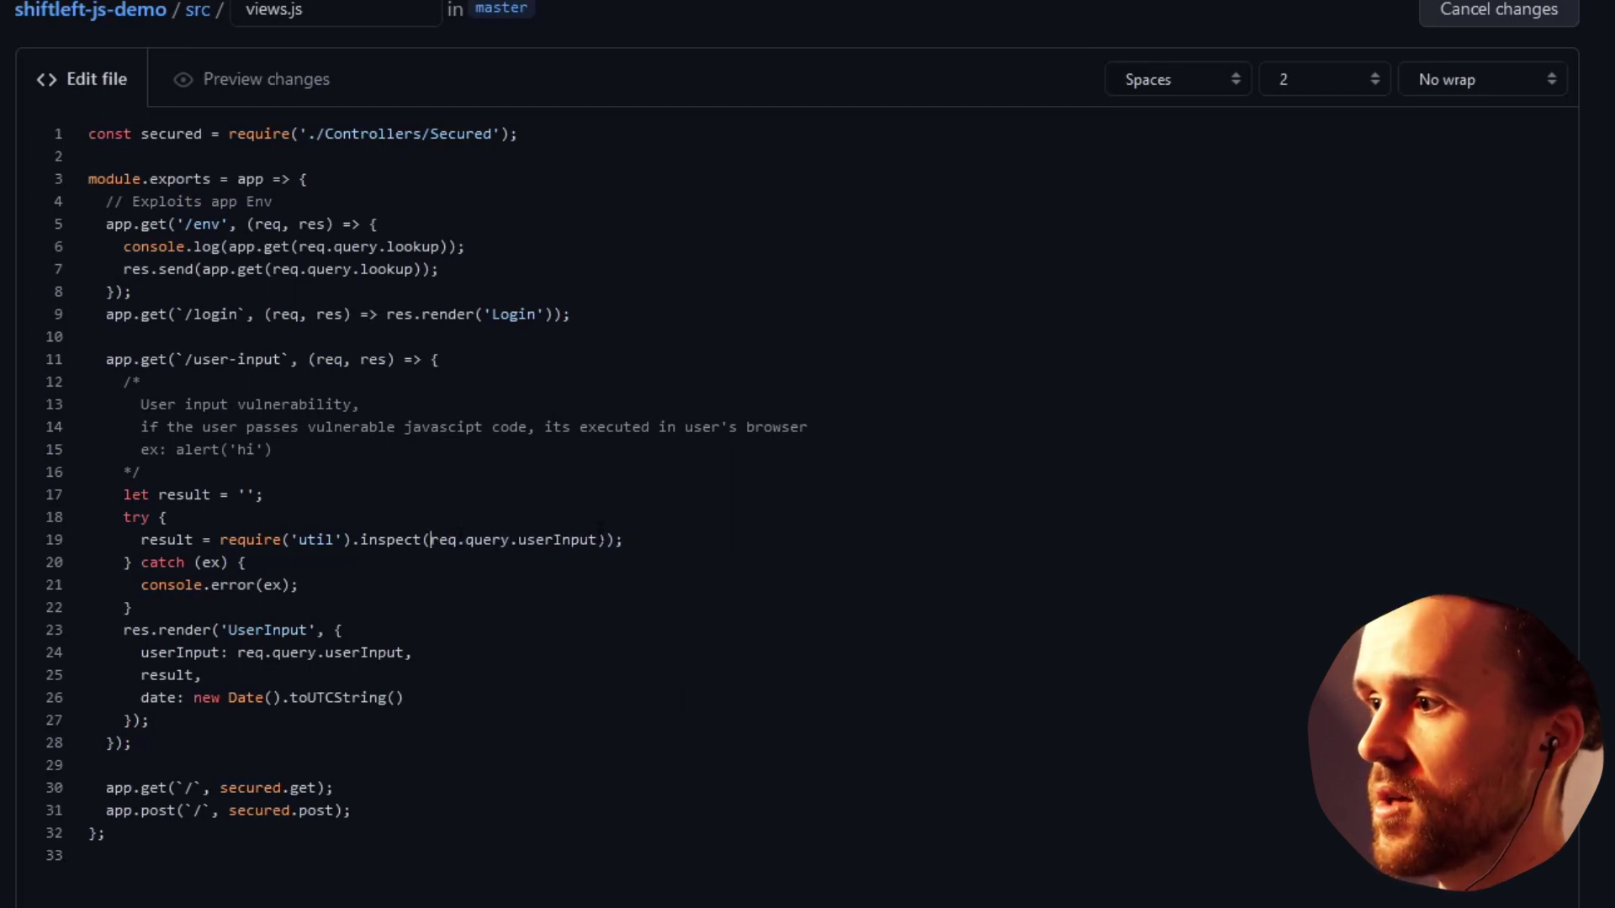
key(BackSpace)
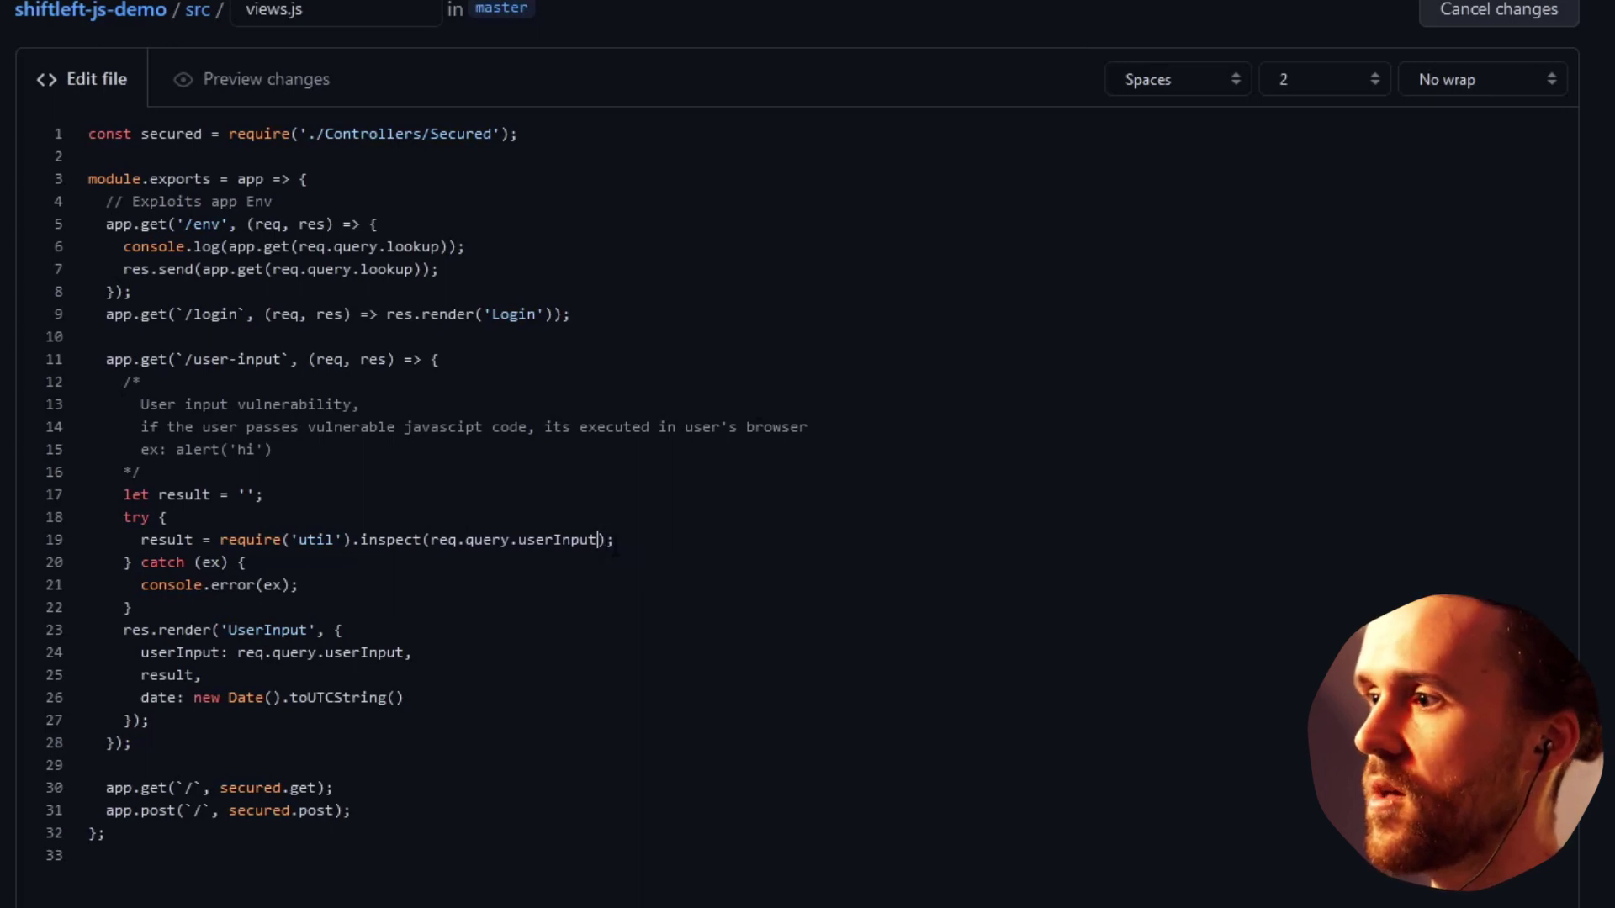
scroll(368, 504, down, 3)
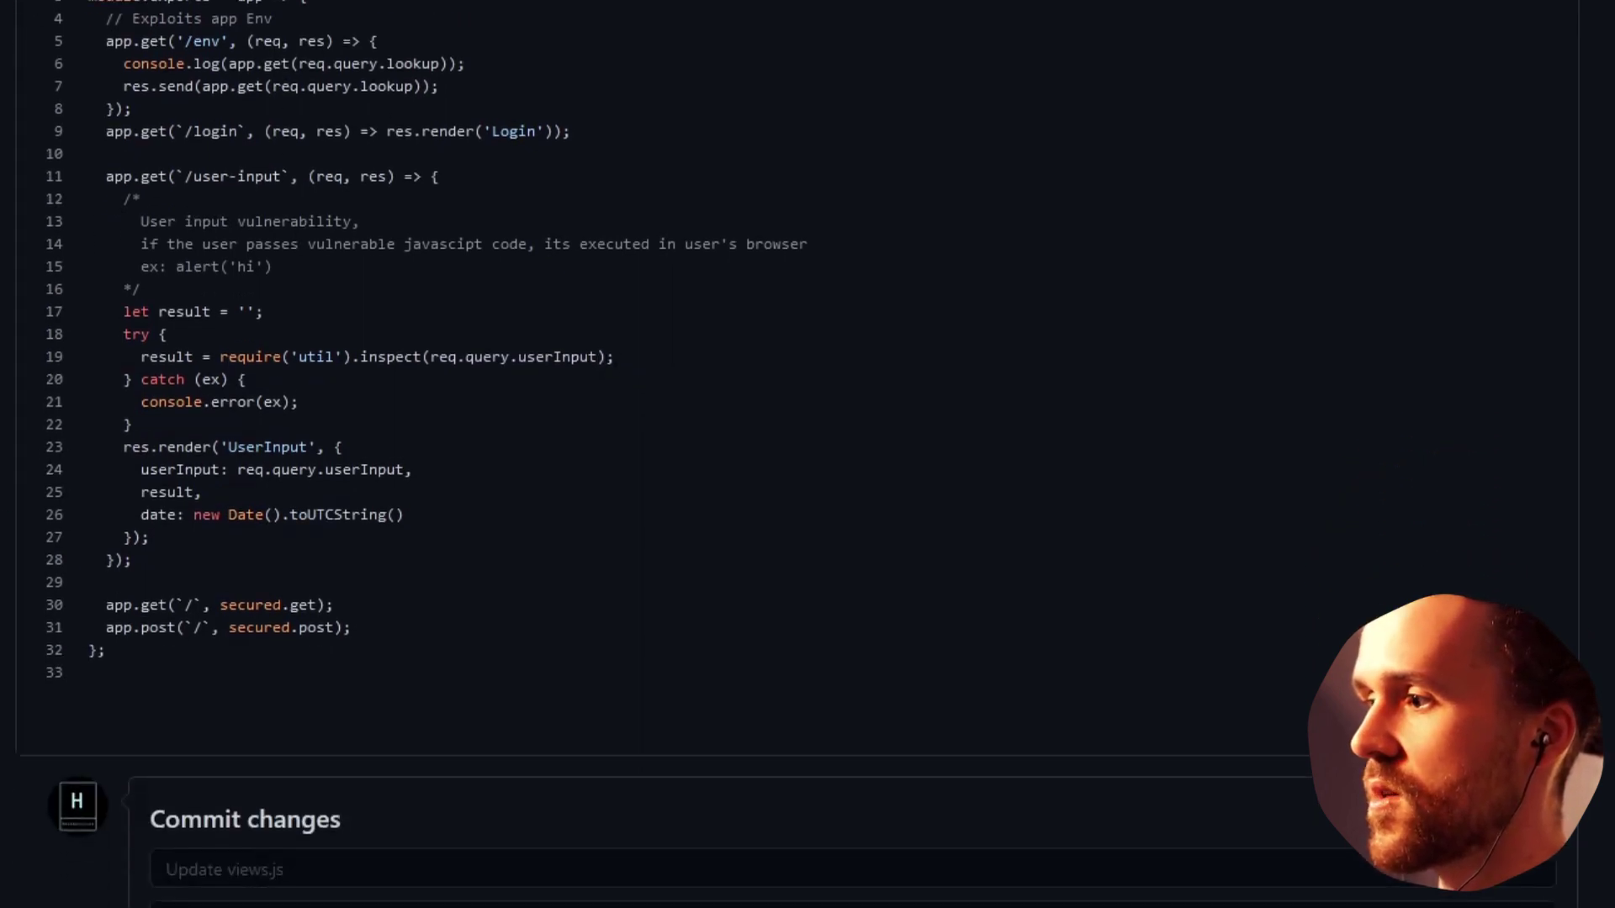
scroll(369, 505, down, 2)
click(370, 677)
scroll(370, 681, down, 1)
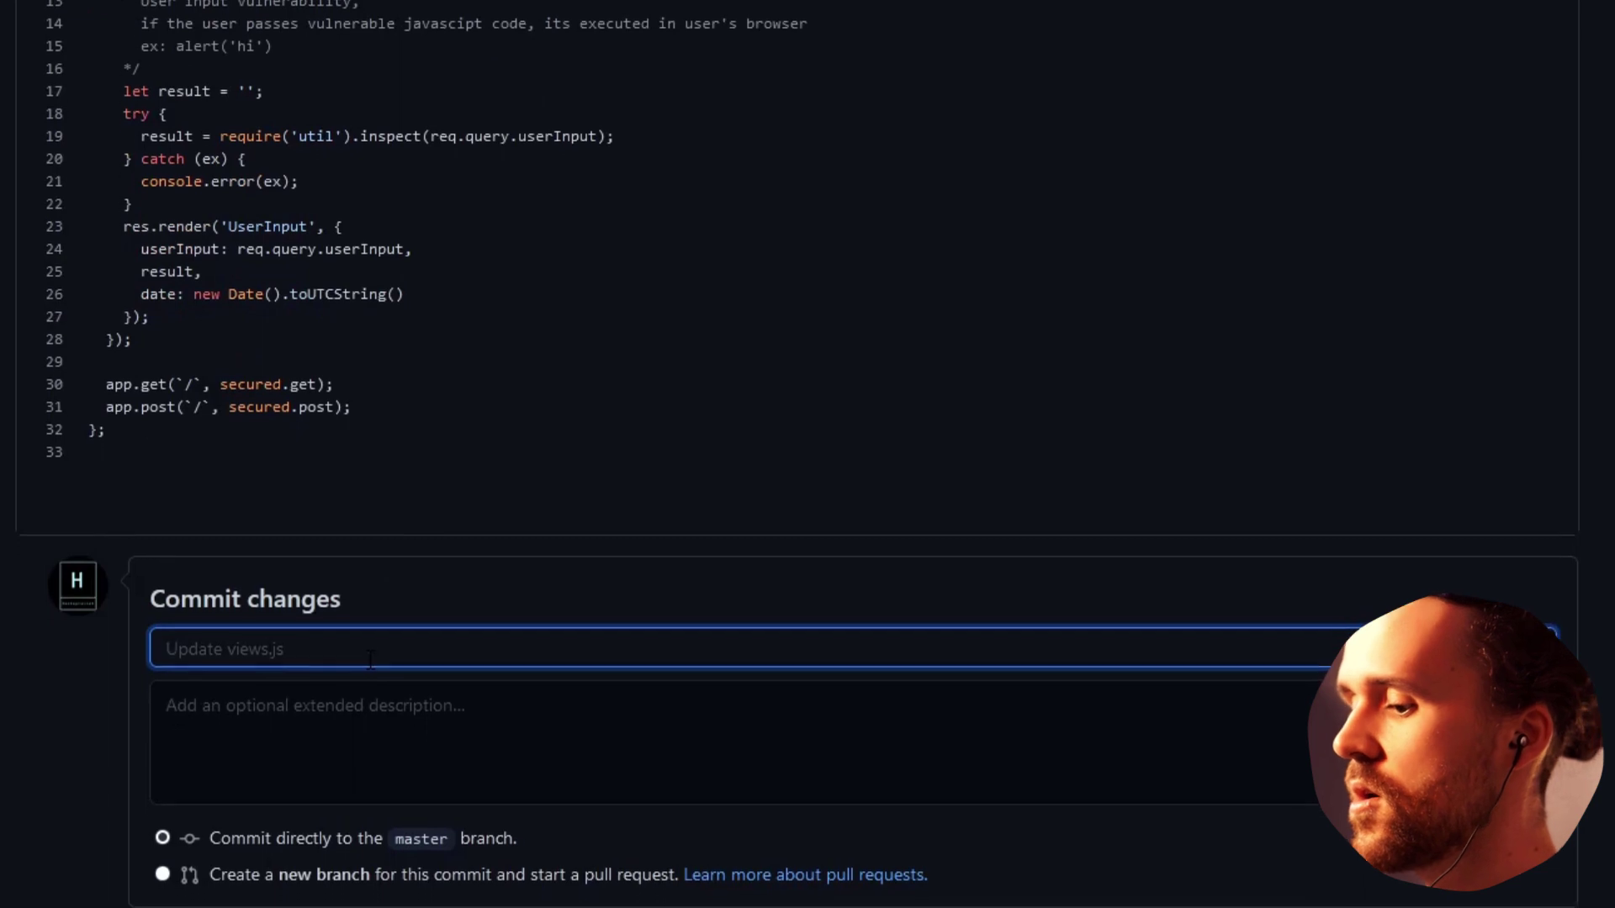
text(Fix)
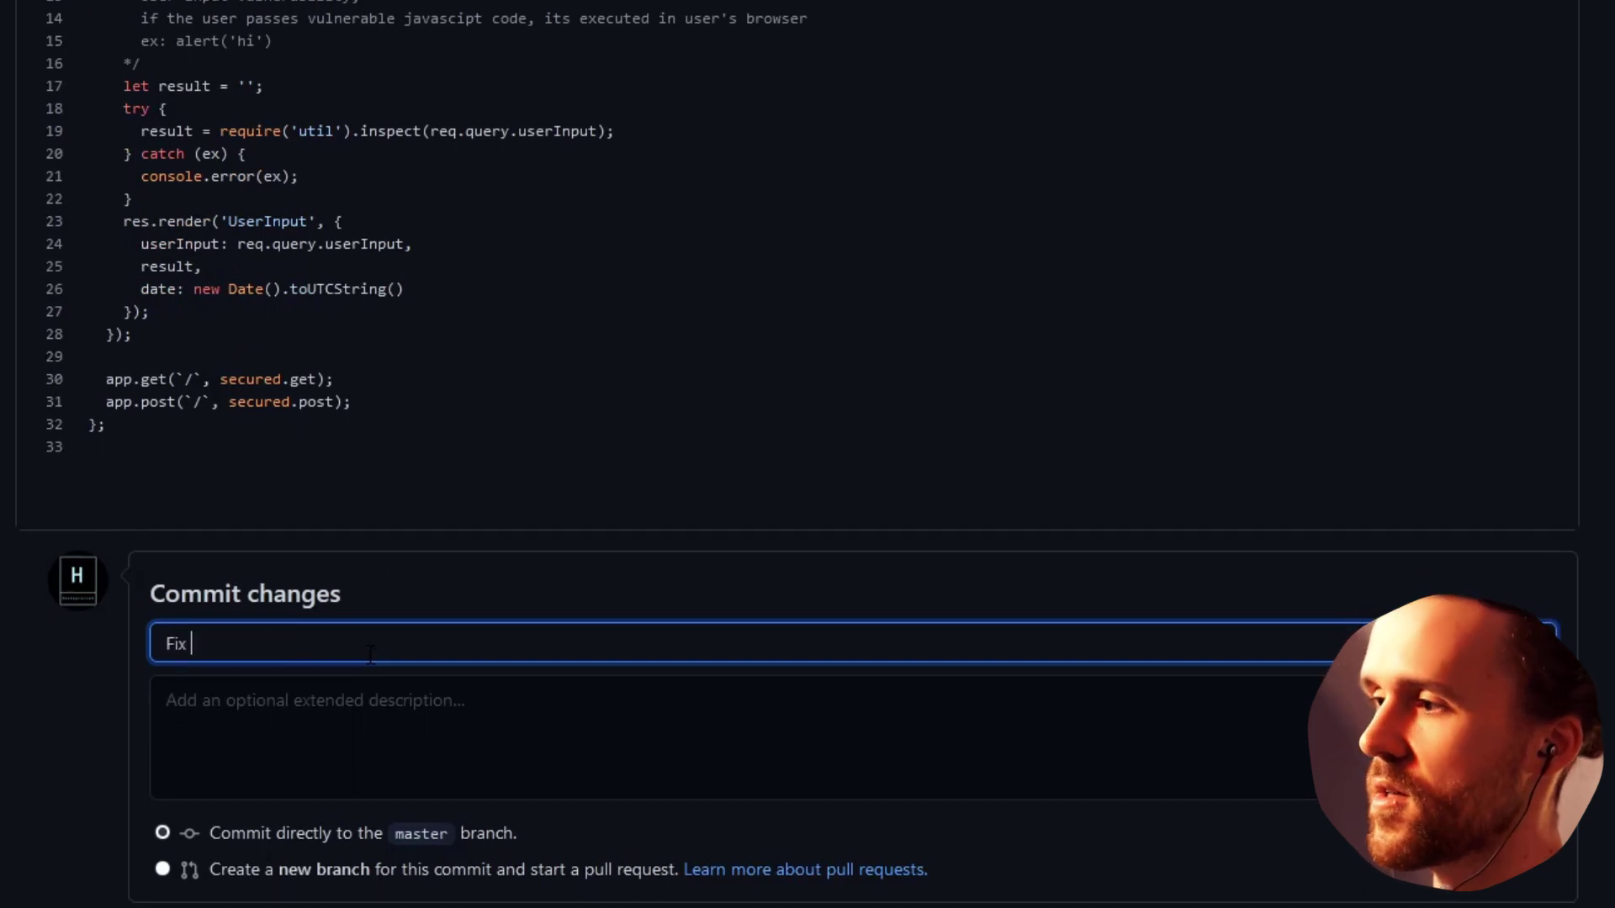
text( RCE)
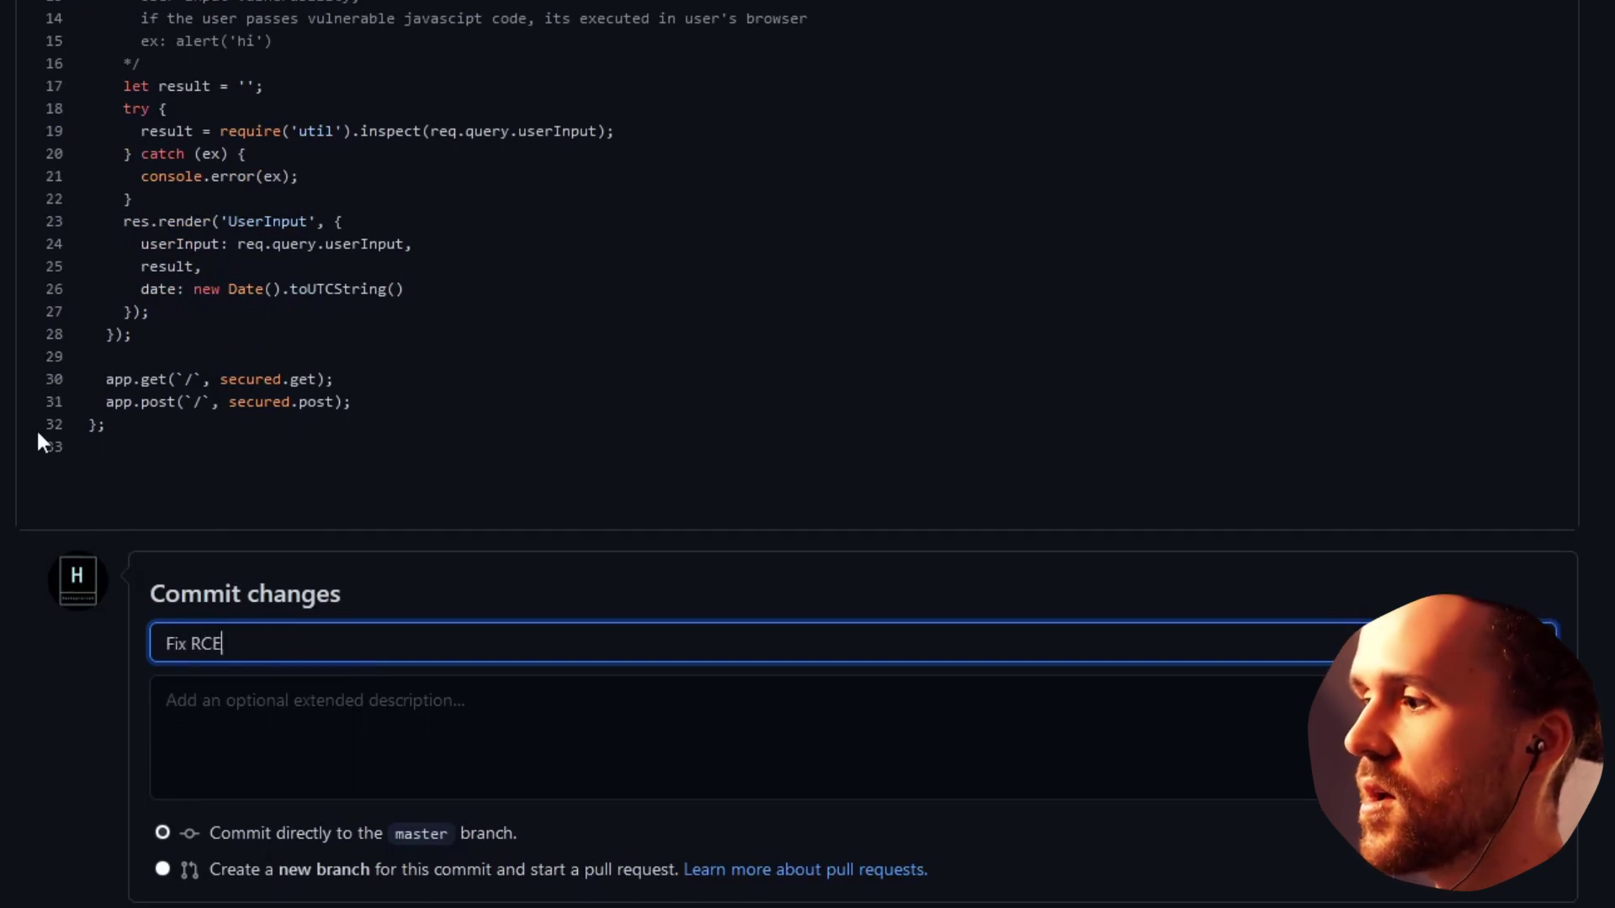
scroll(36, 428, down, 2)
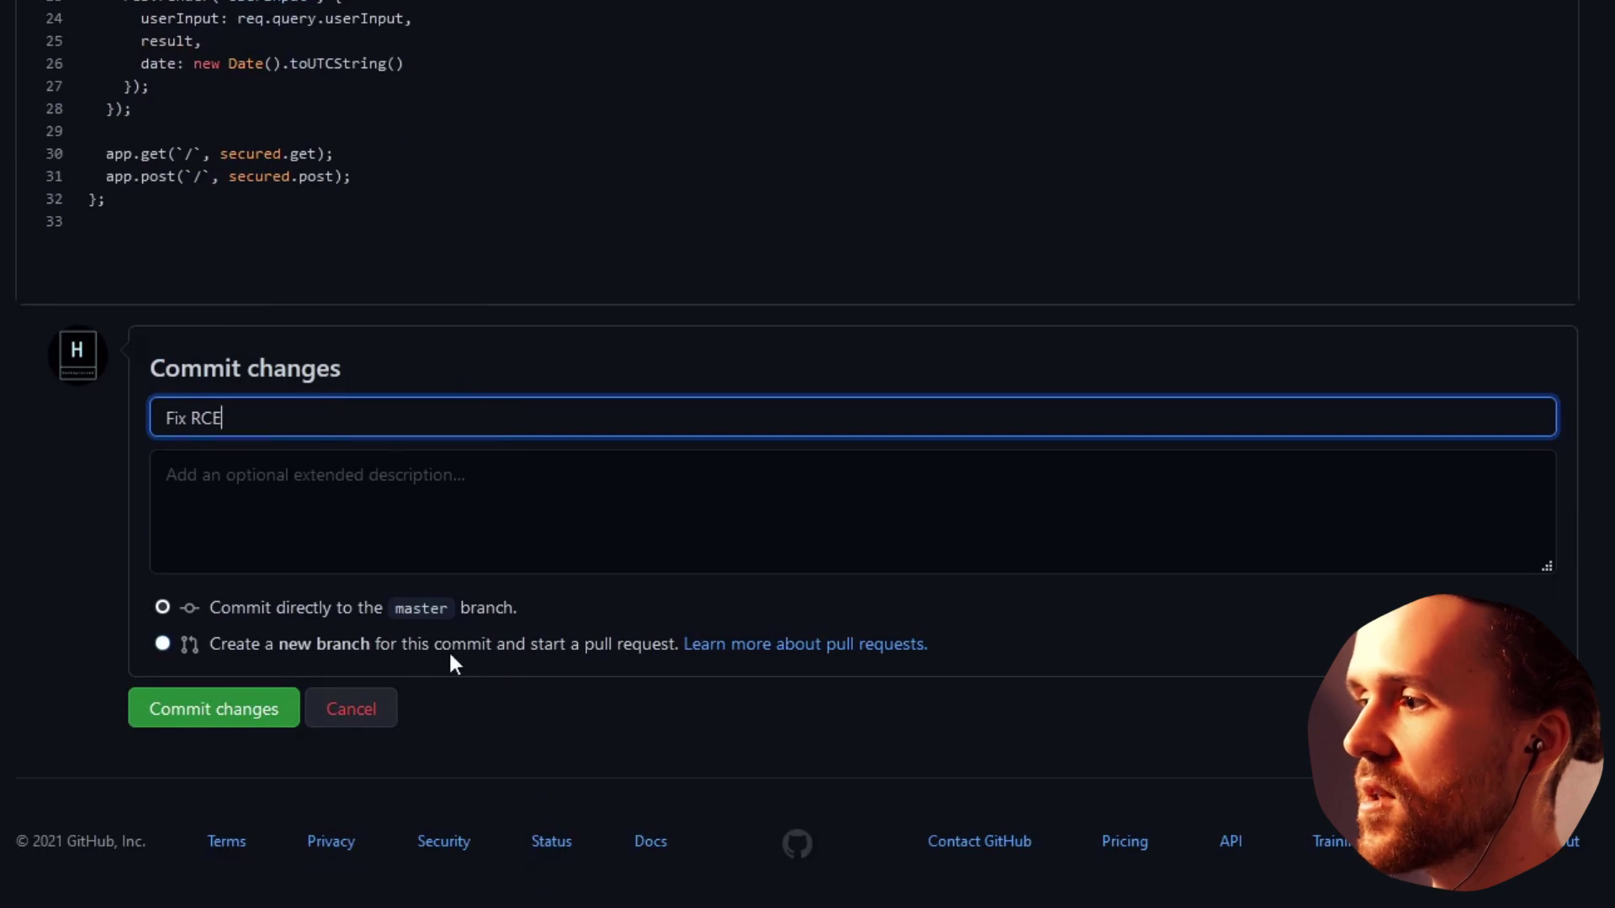
click(265, 710)
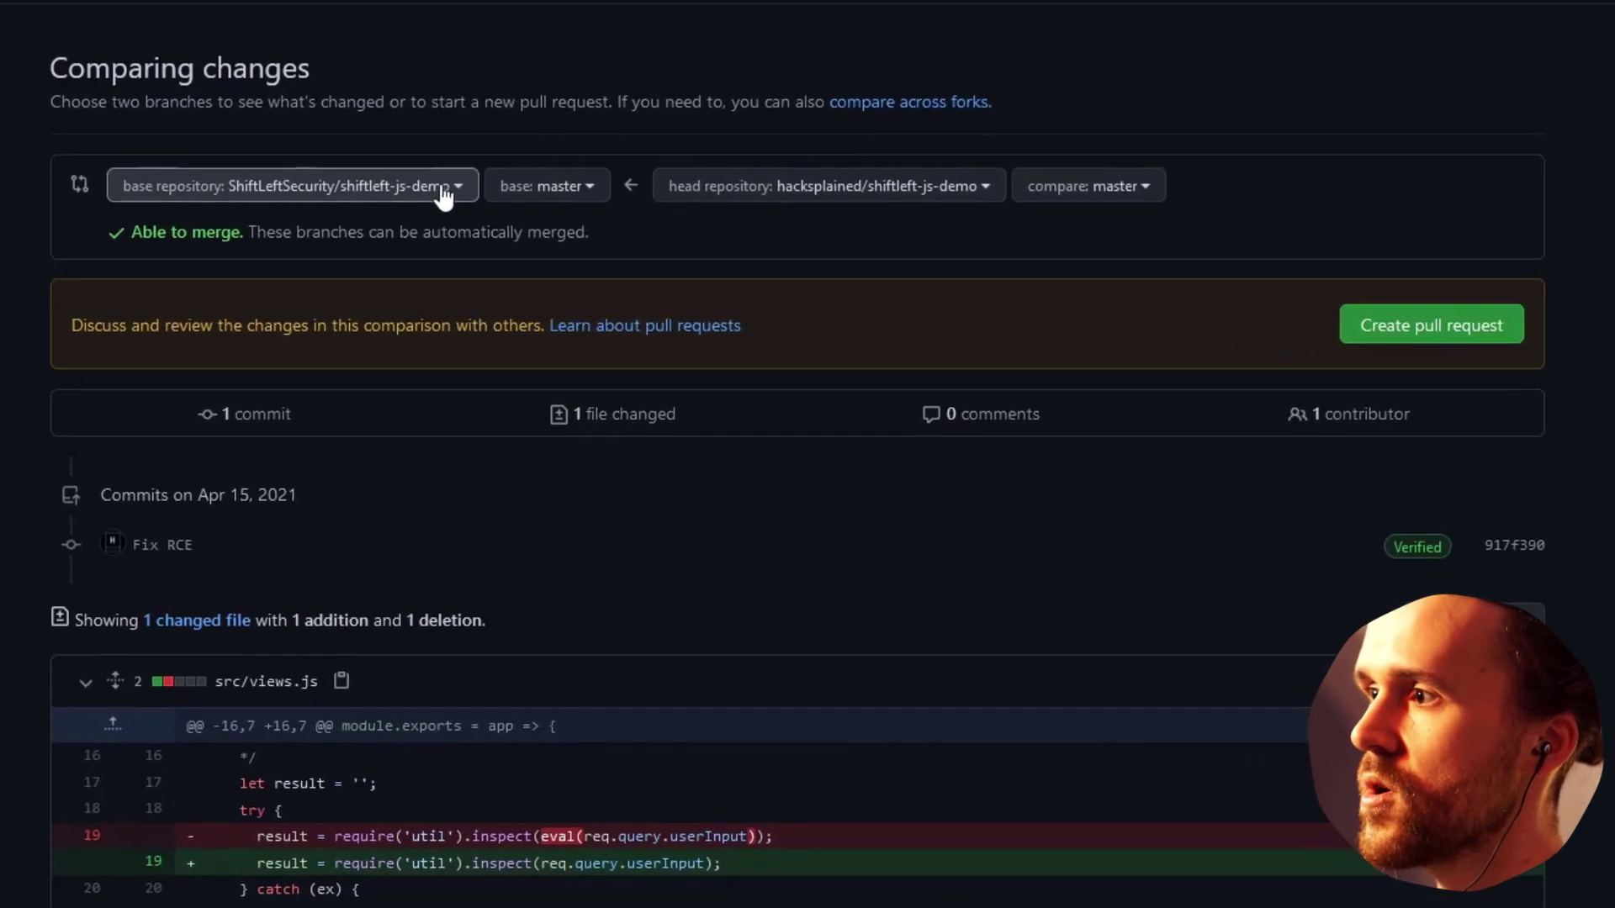
click(436, 234)
click(349, 376)
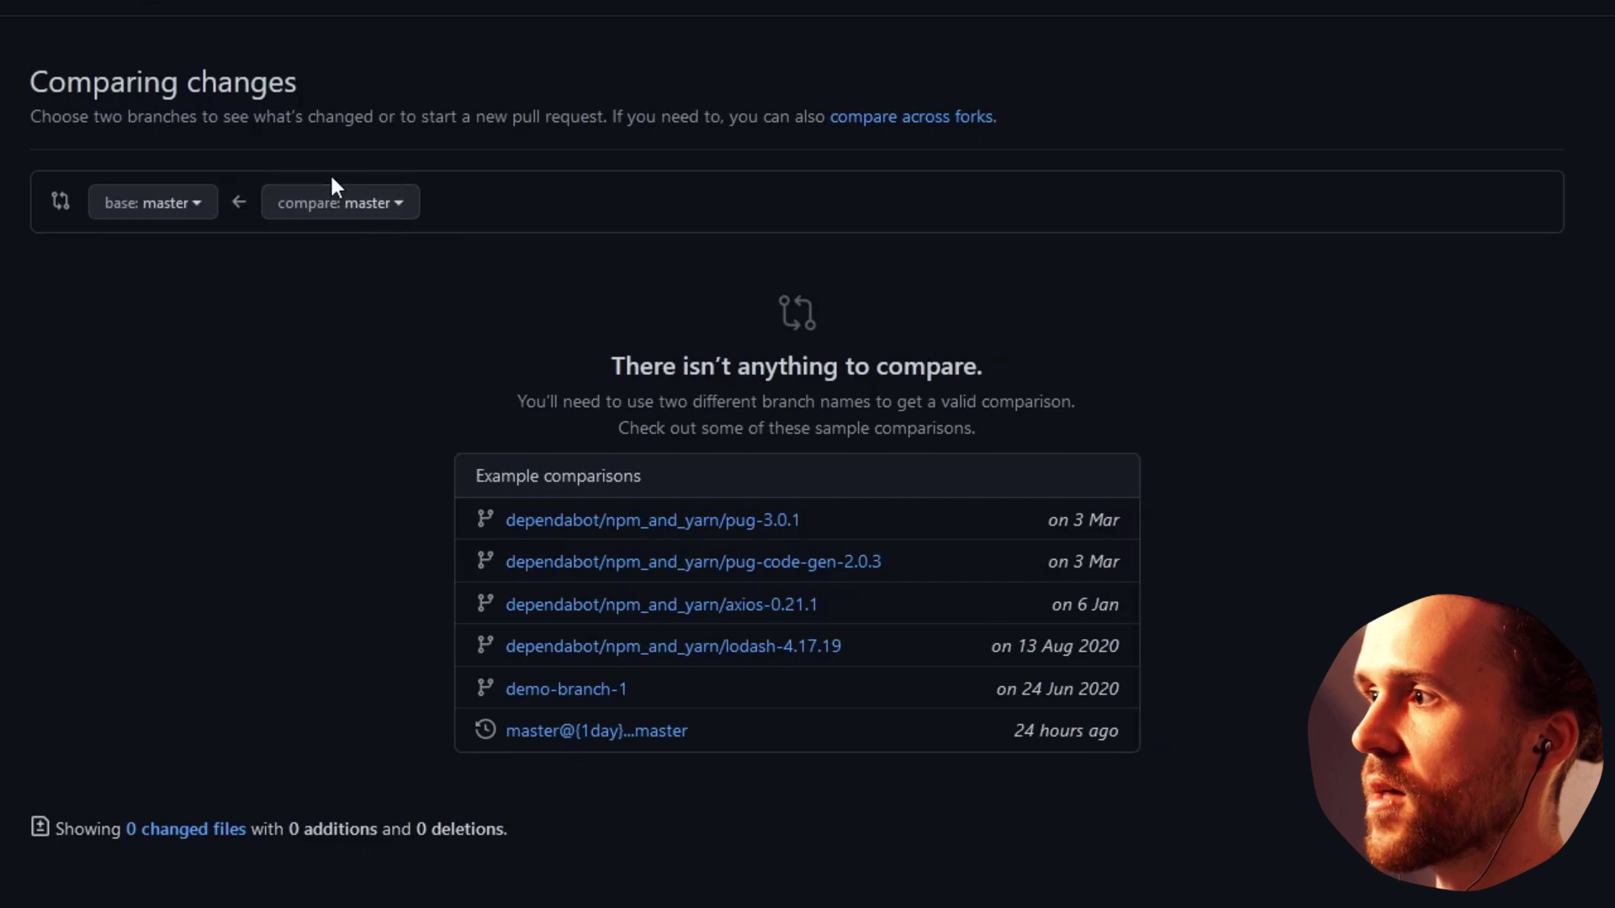
click(198, 210)
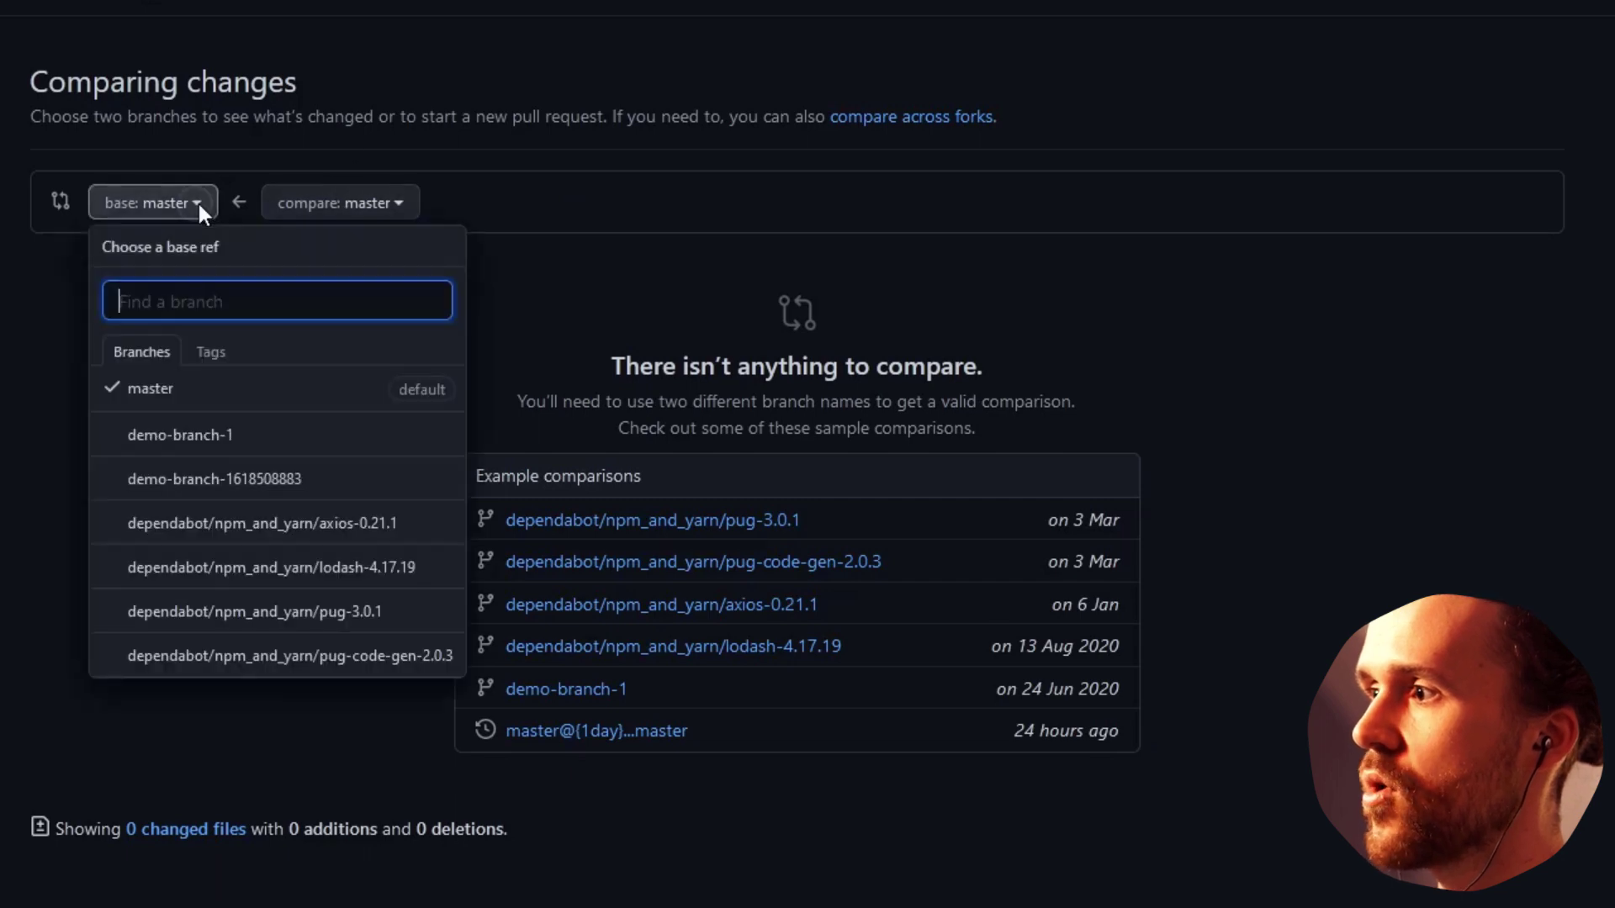
click(268, 475)
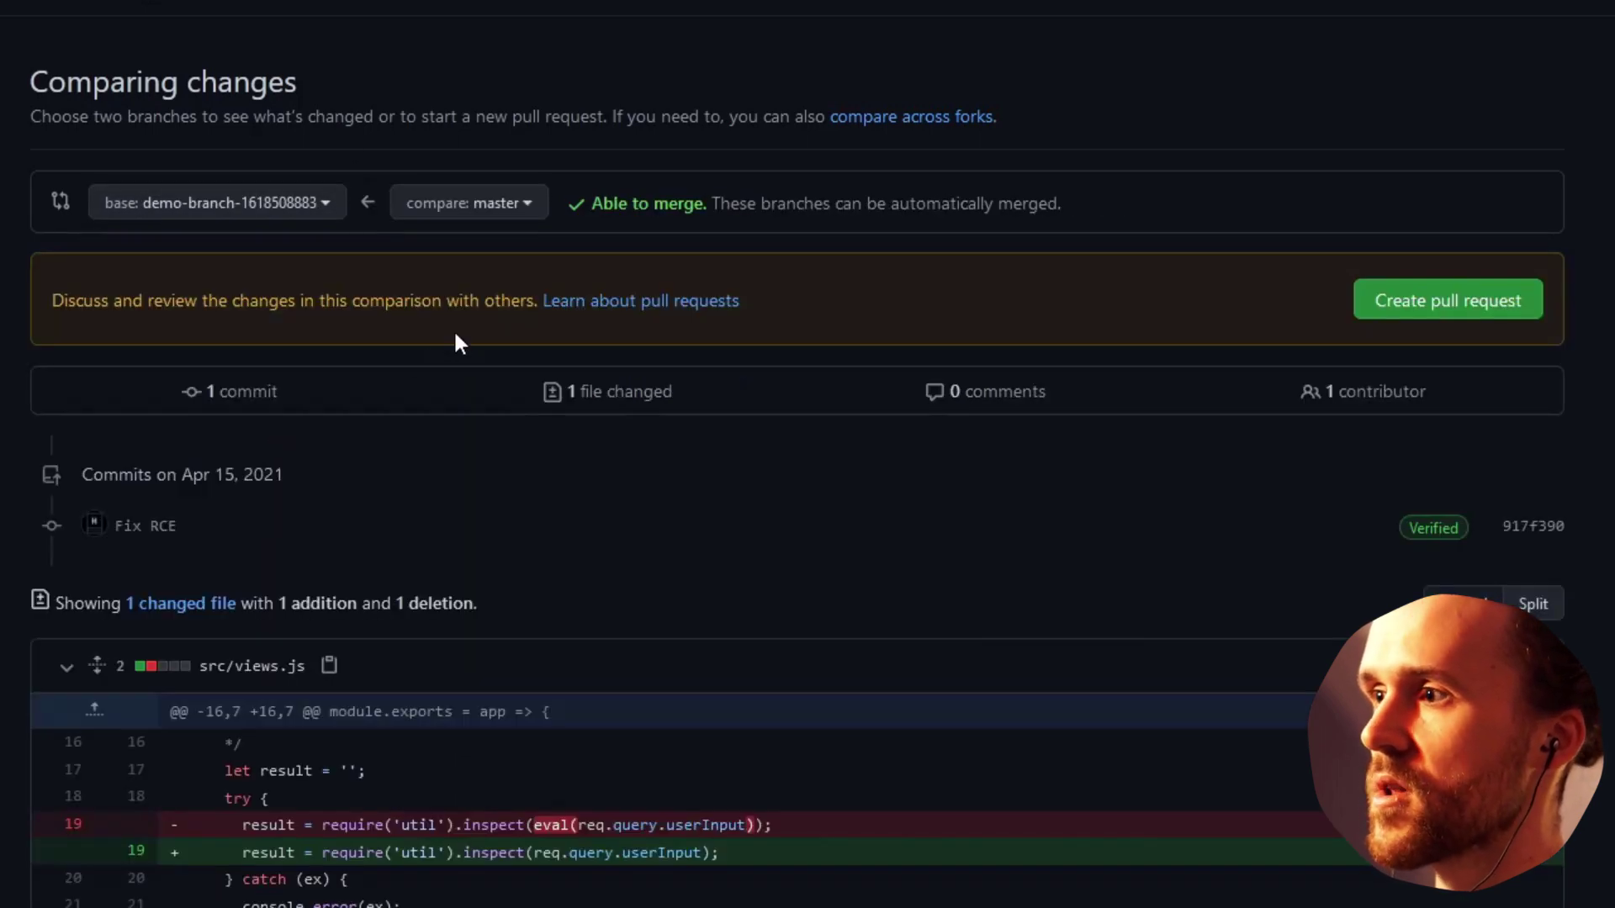
click(1465, 311)
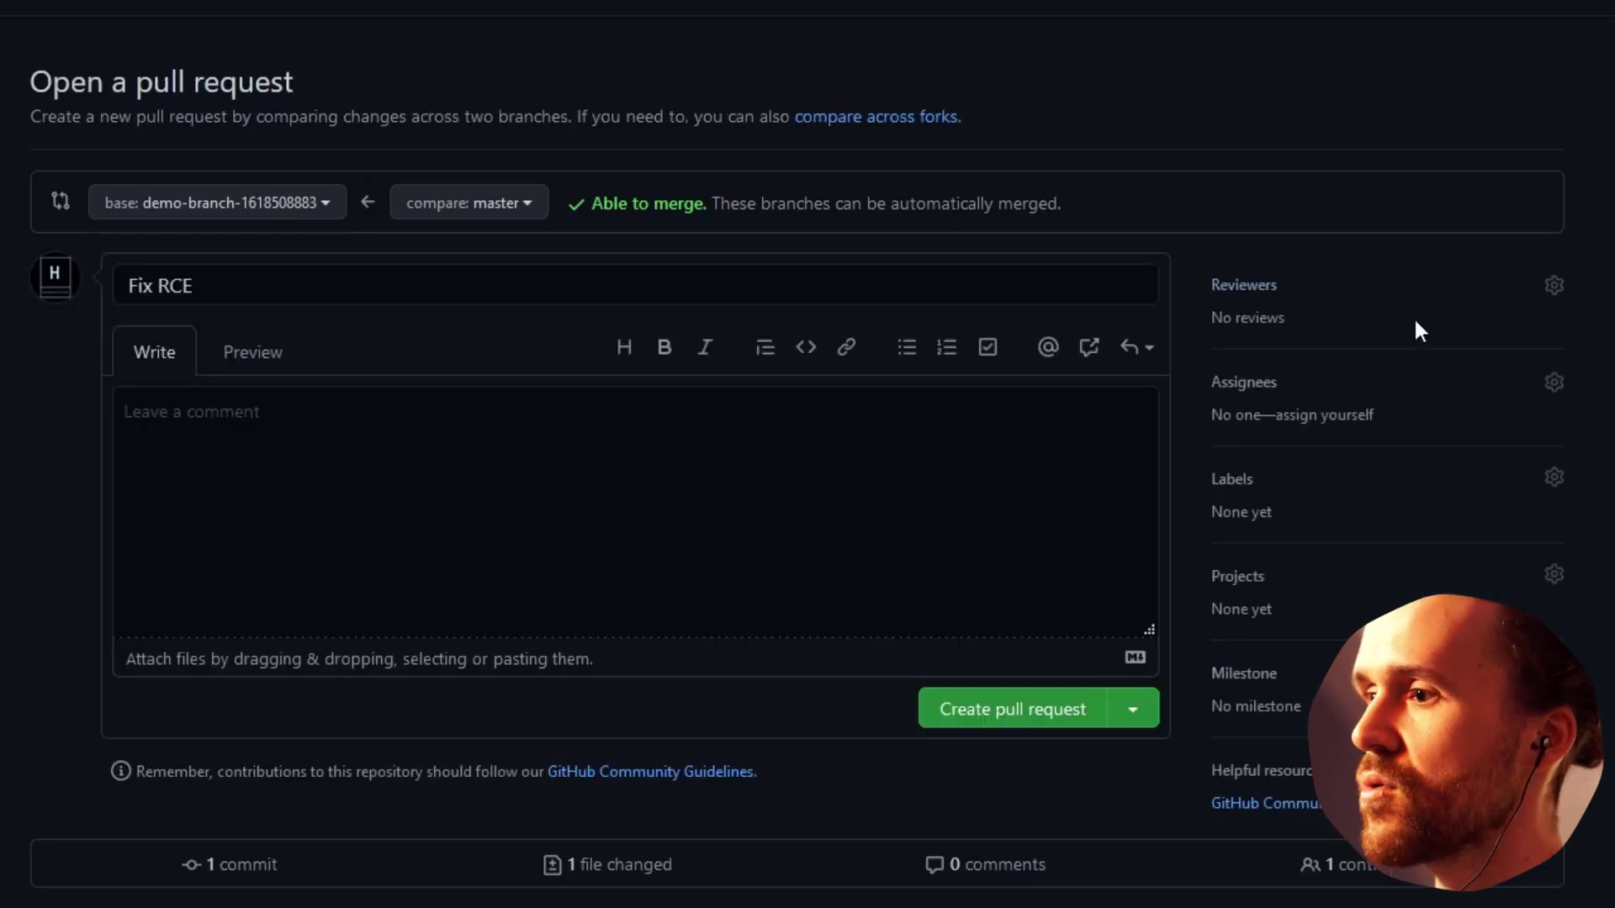
click(1048, 697)
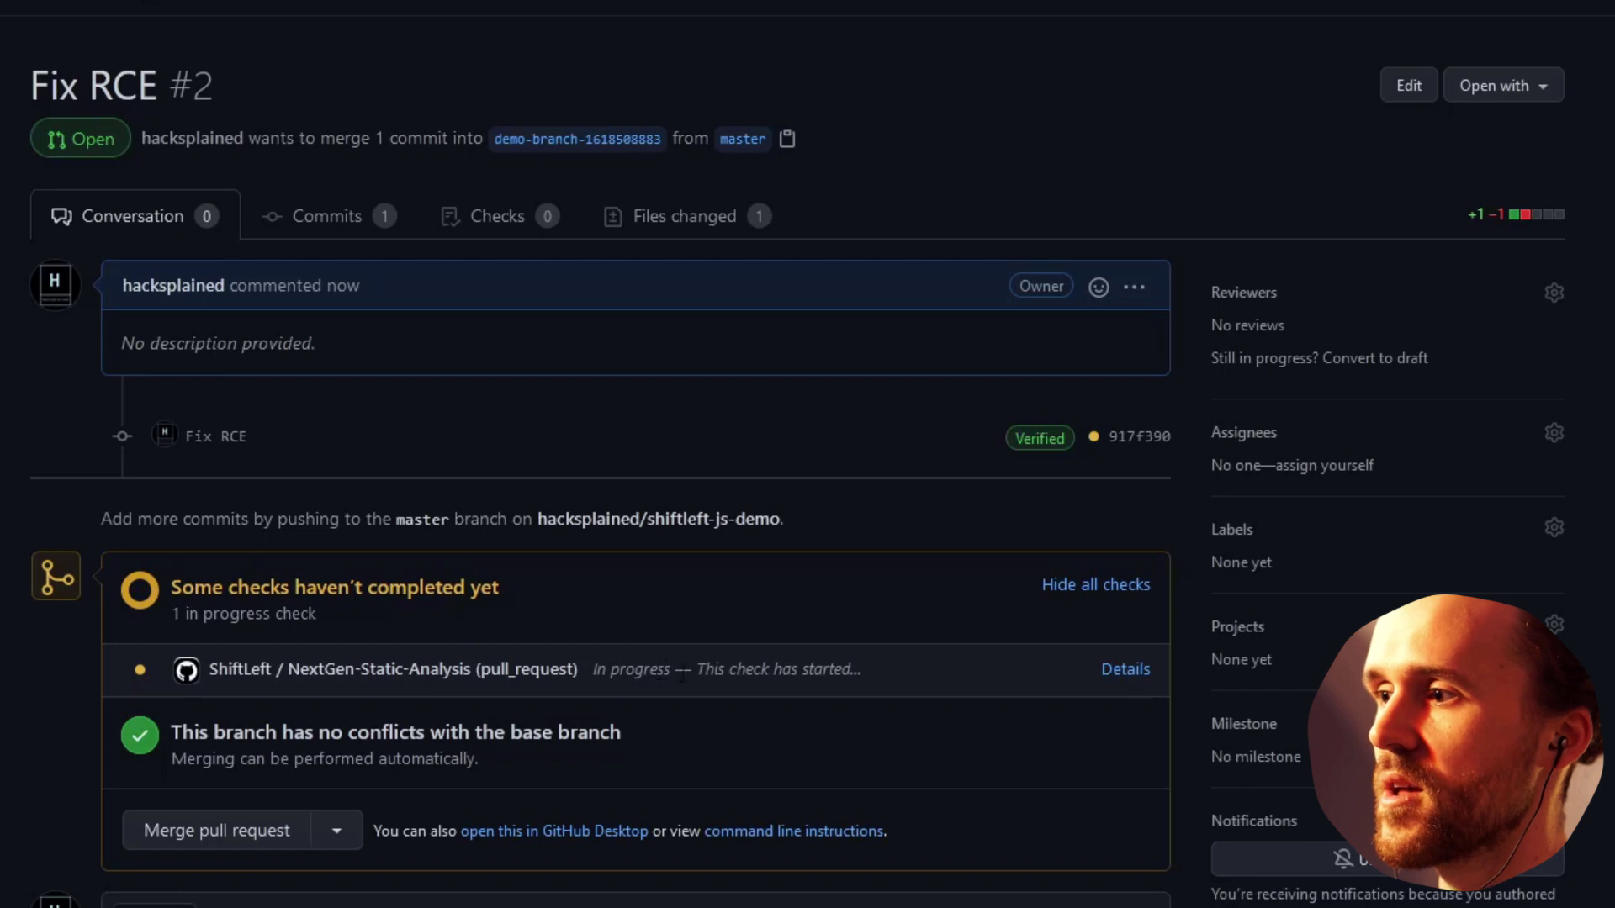
- Open the ShiftLeft check details and expand the NextGen Static Analysis step log
click(1118, 668)
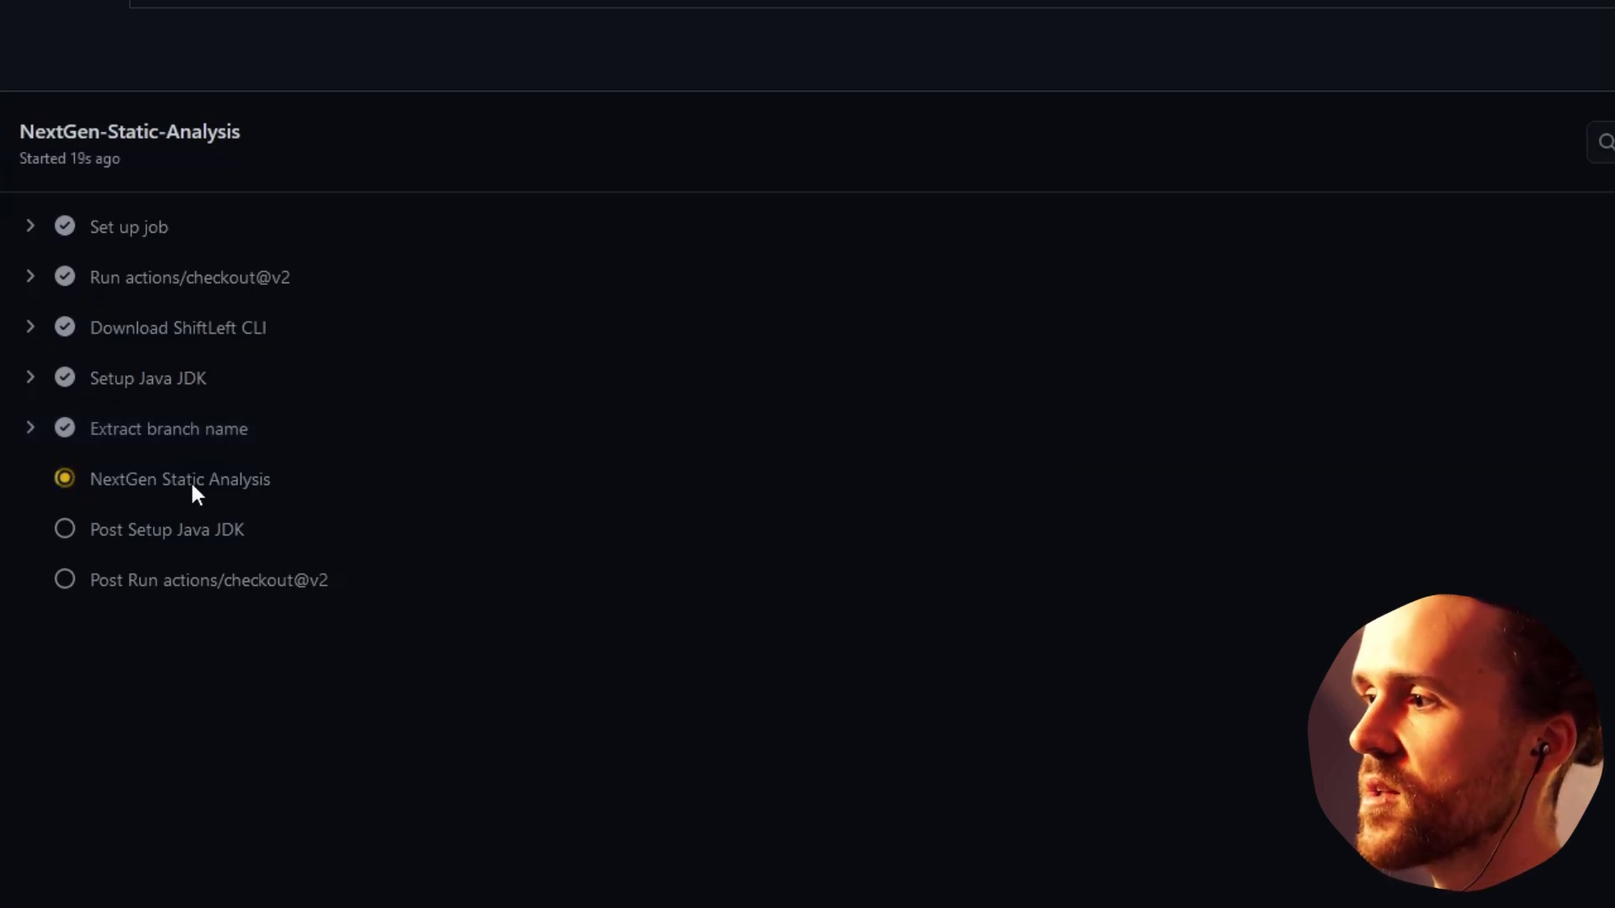
click(239, 477)
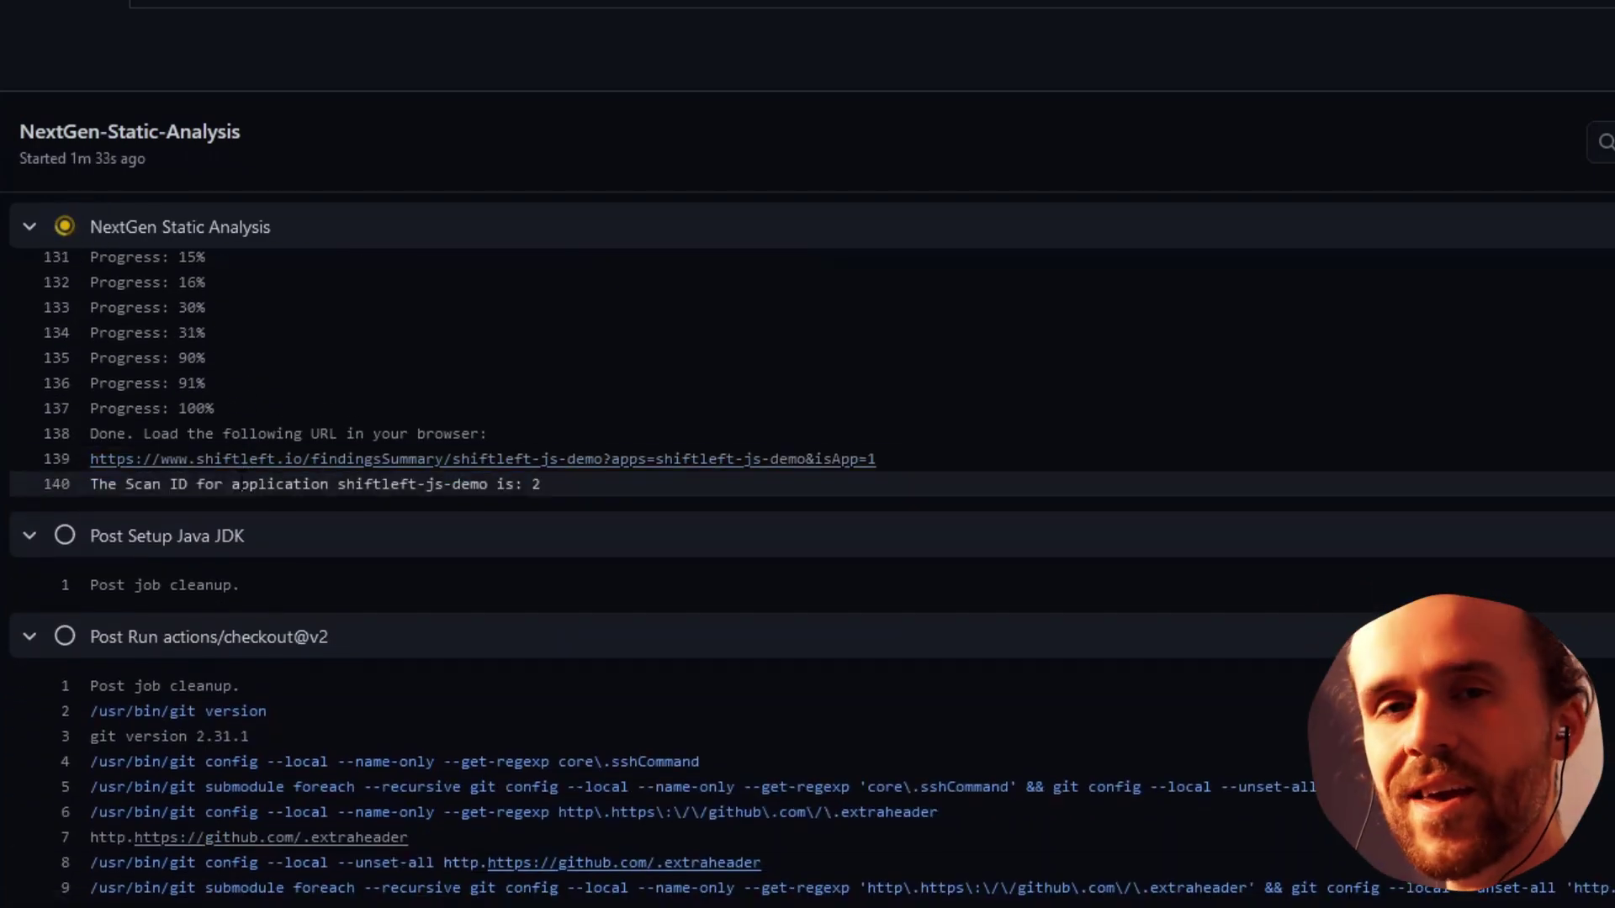
scroll(808, 504, up, 3)
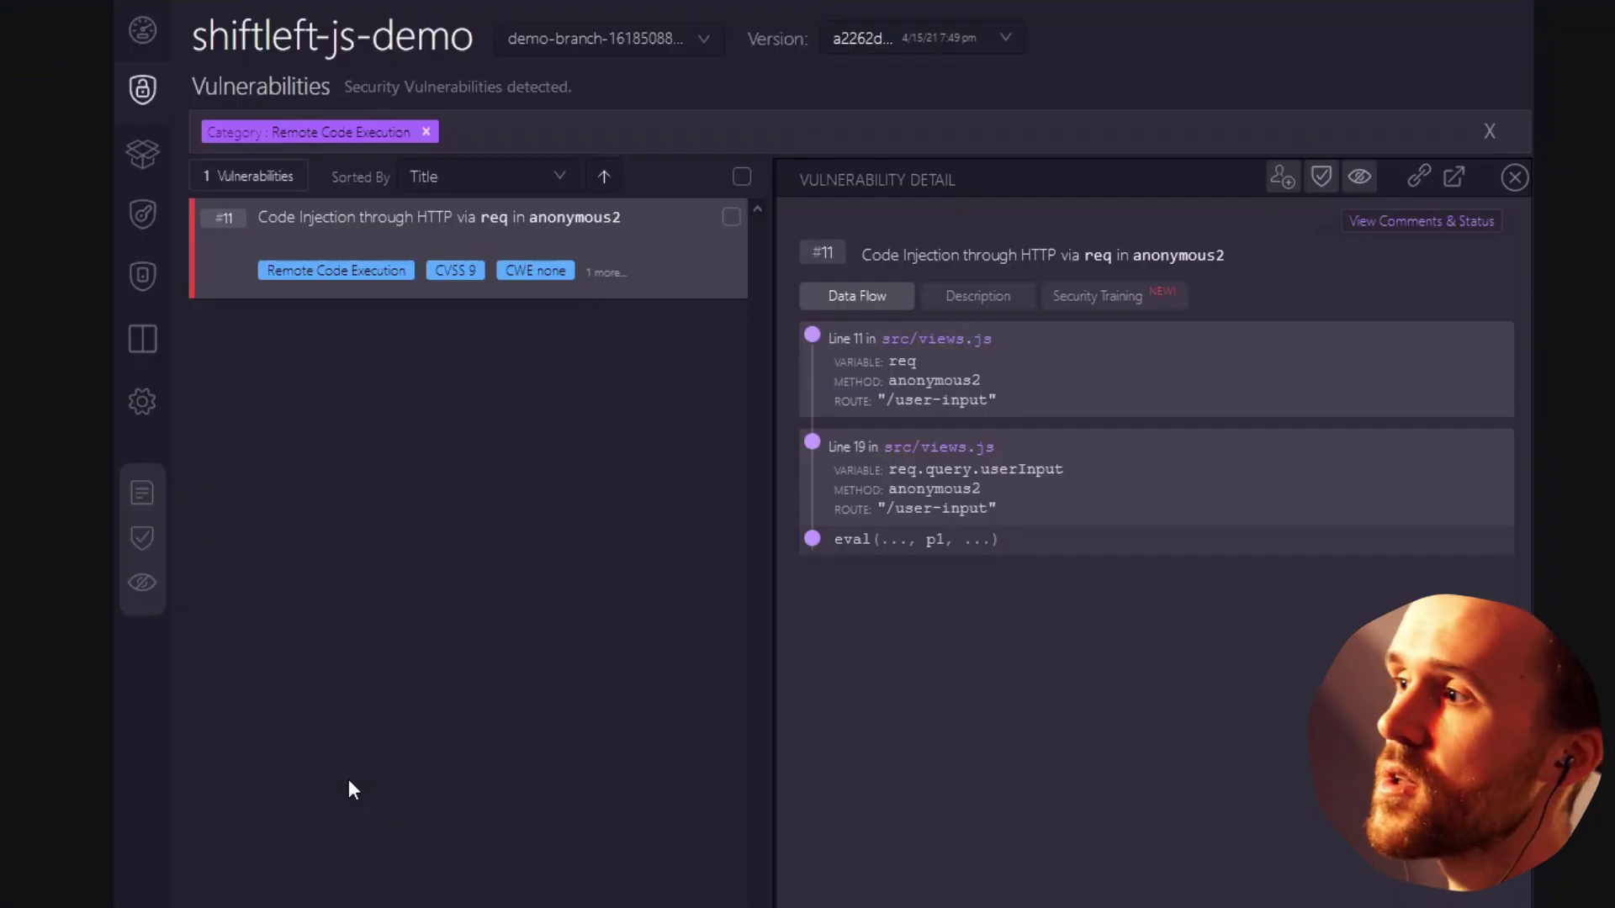
- Open shiftleft-js-demo's overview and select newer scan version 08d4fd7 in Version History
click(145, 31)
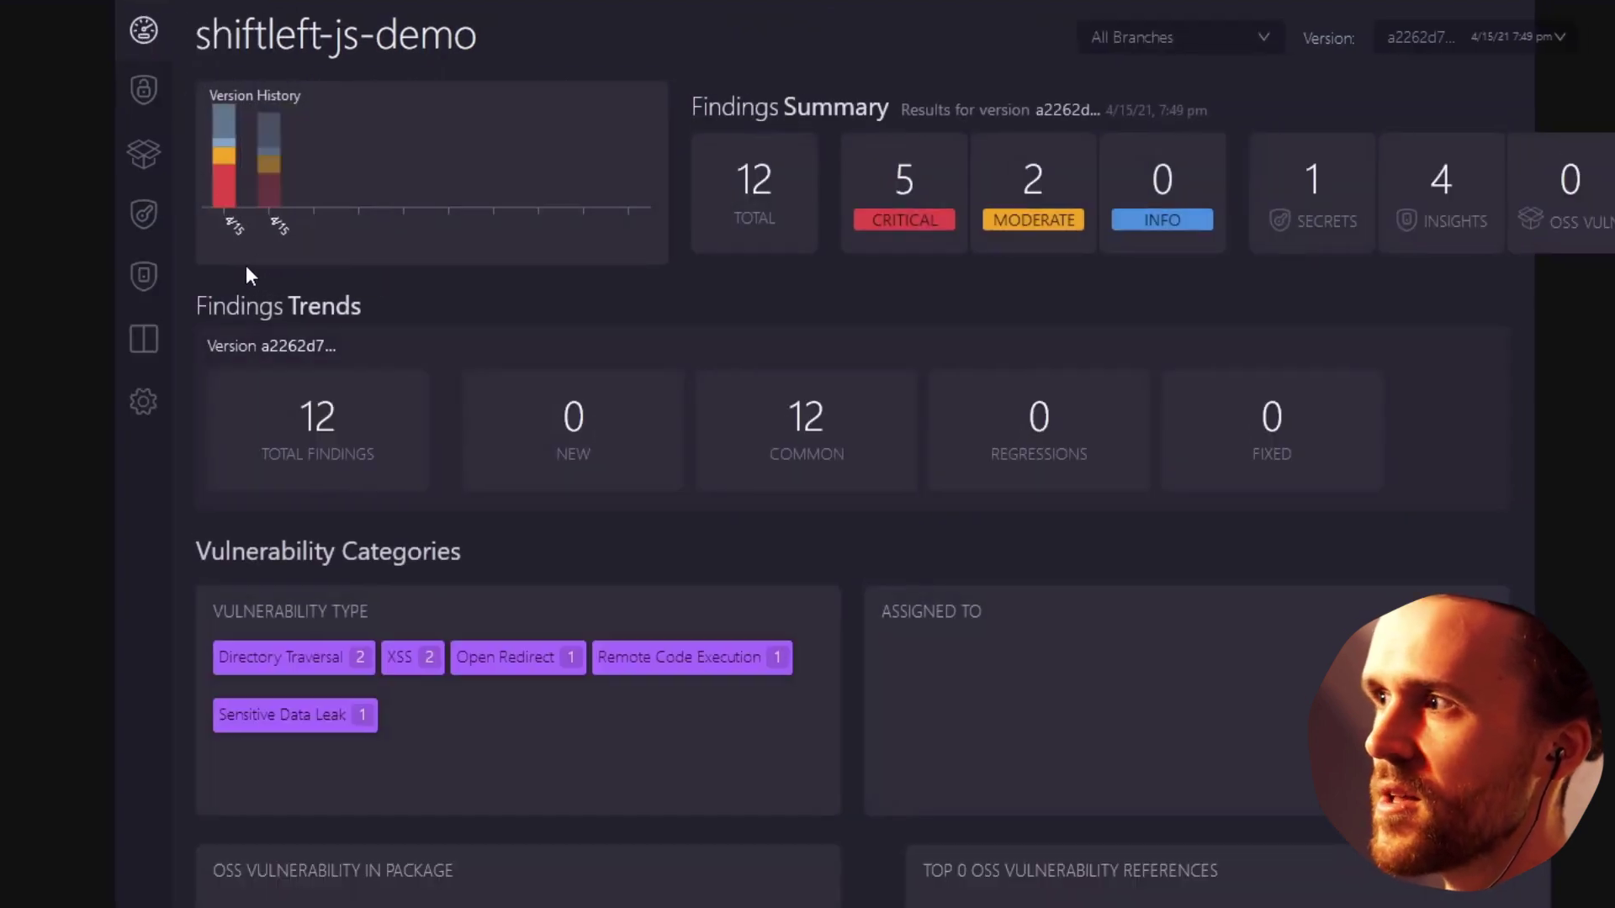
click(225, 200)
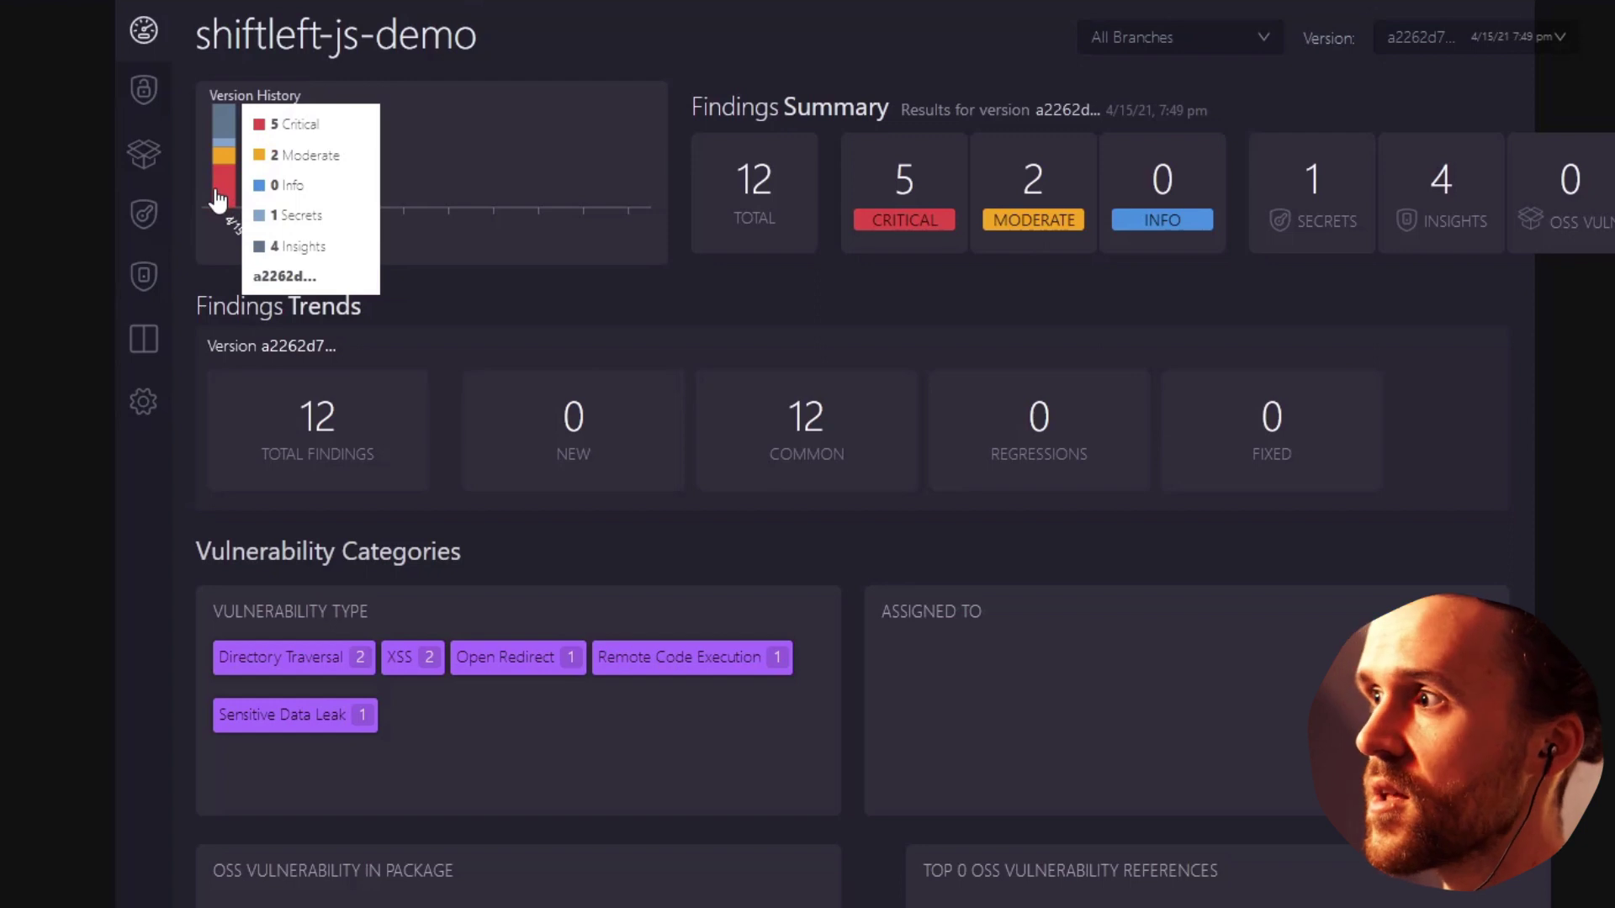
click(270, 162)
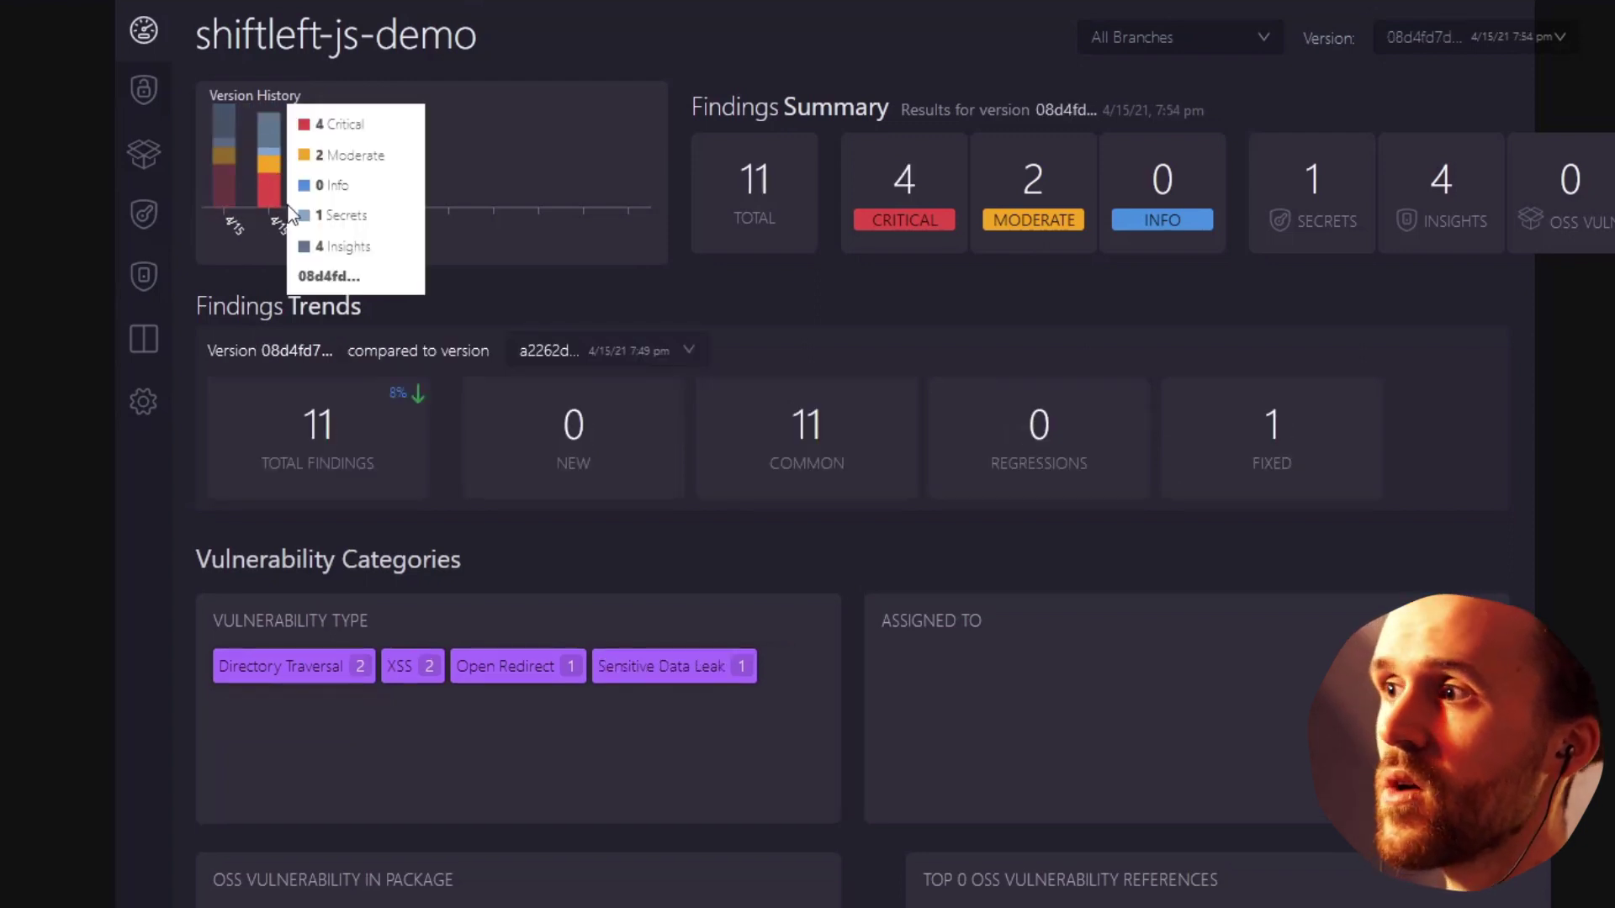